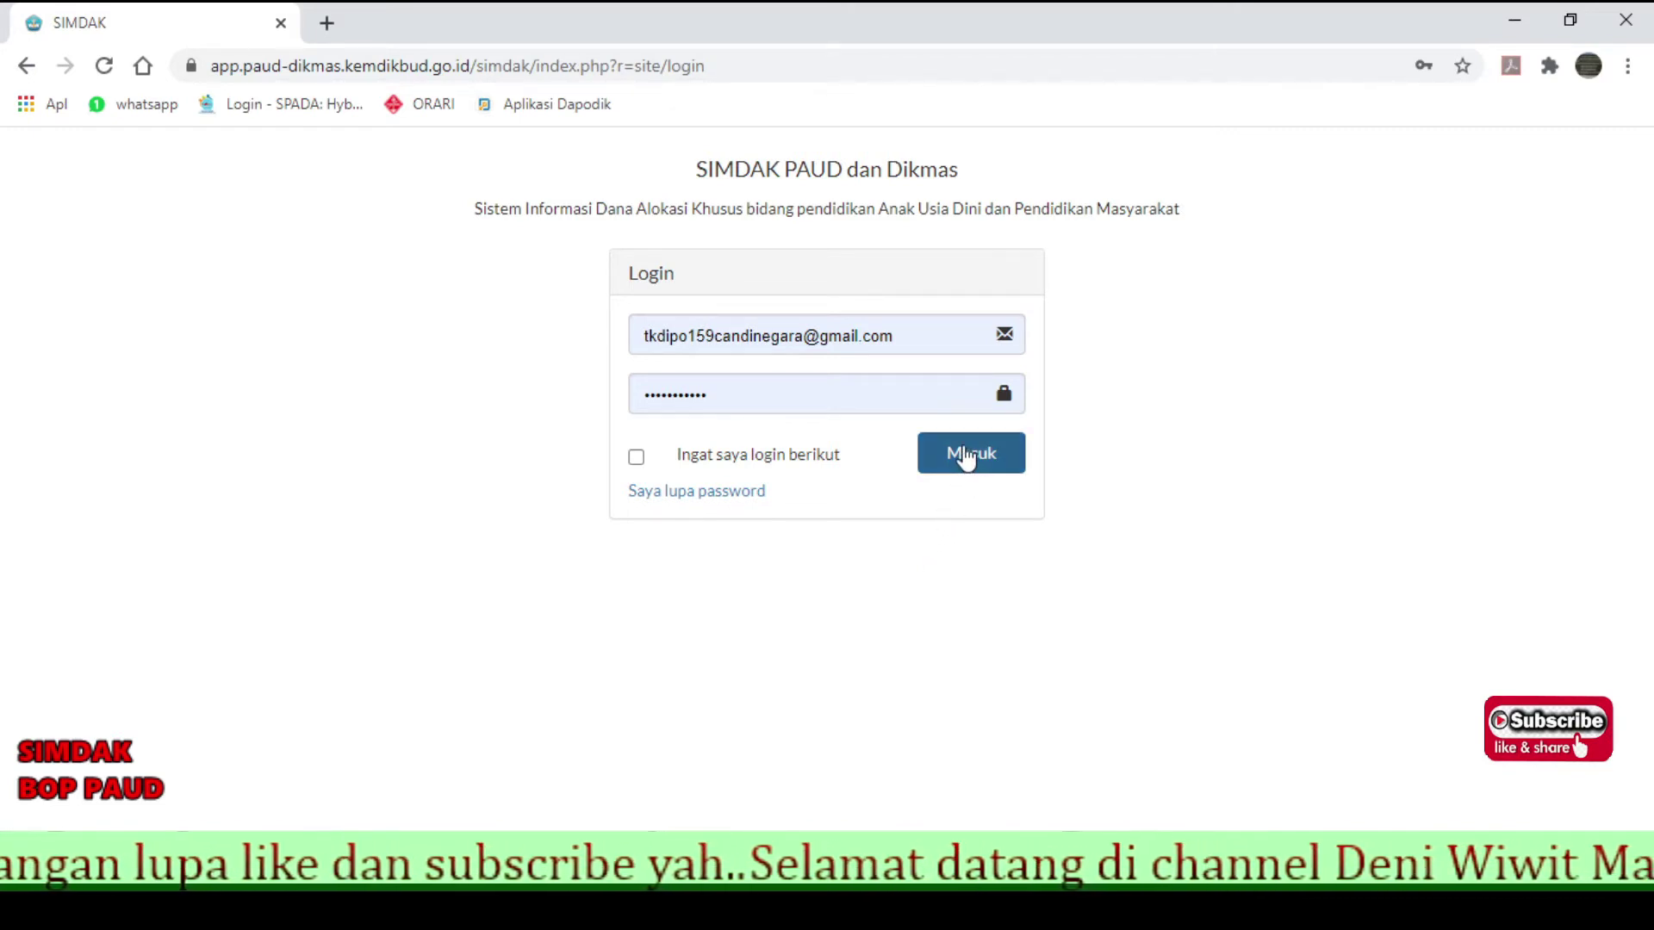
- Log in to SIMDAK with the prefilled credentials and open the BOP PAUD module
left_click(966, 456)
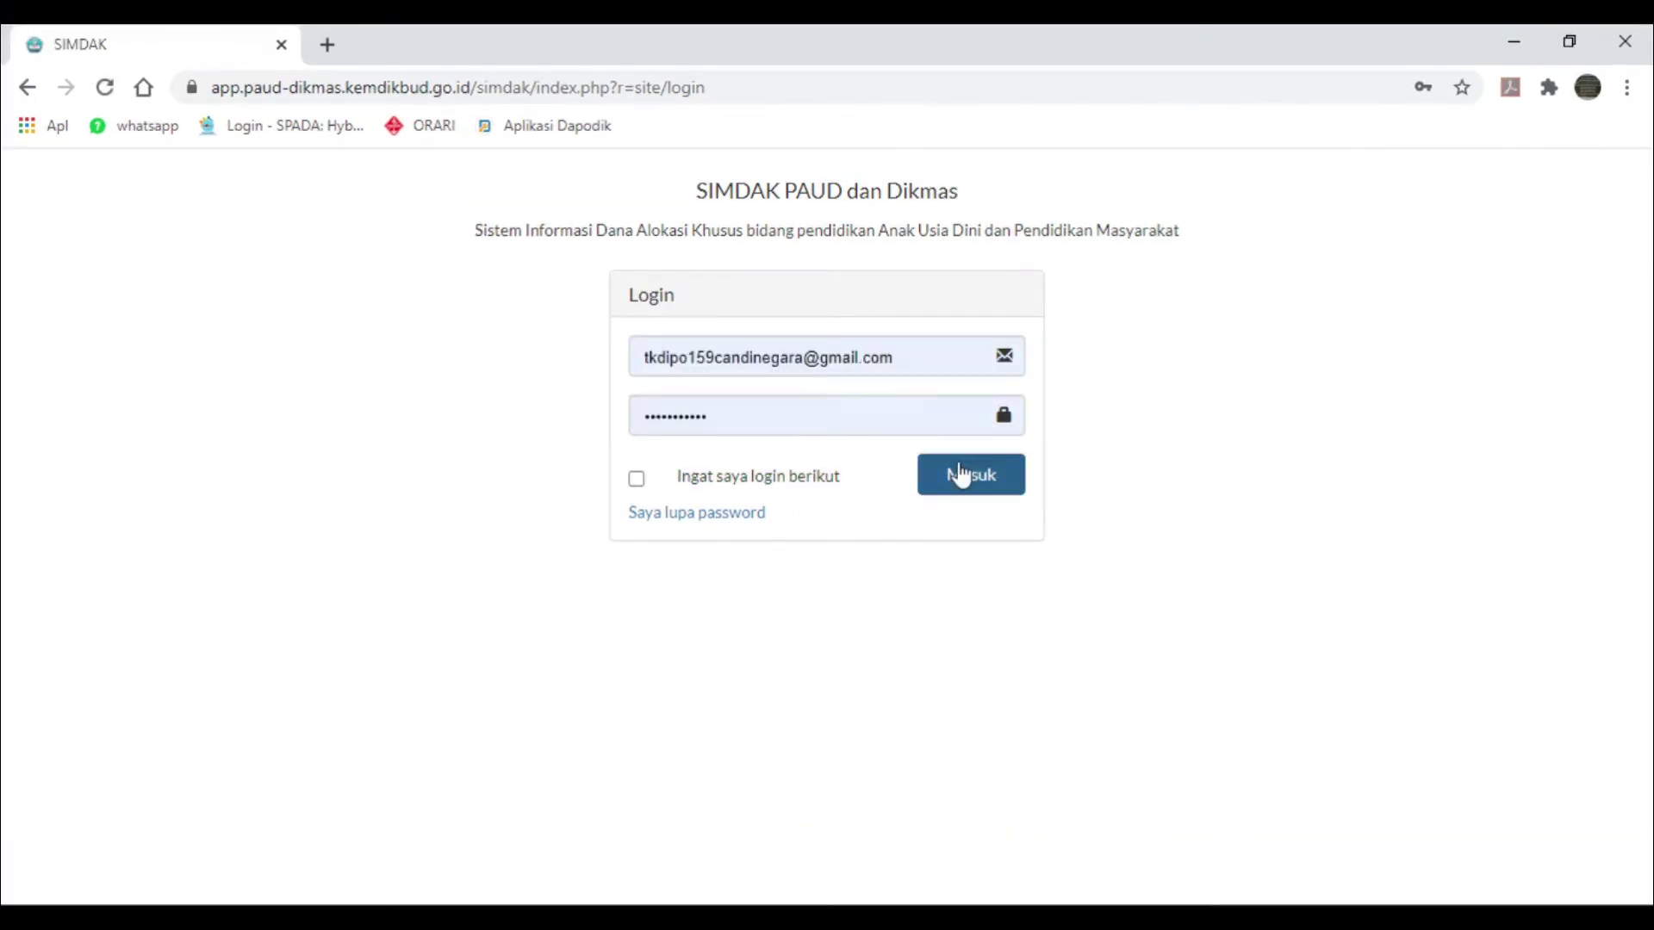
left_click(962, 474)
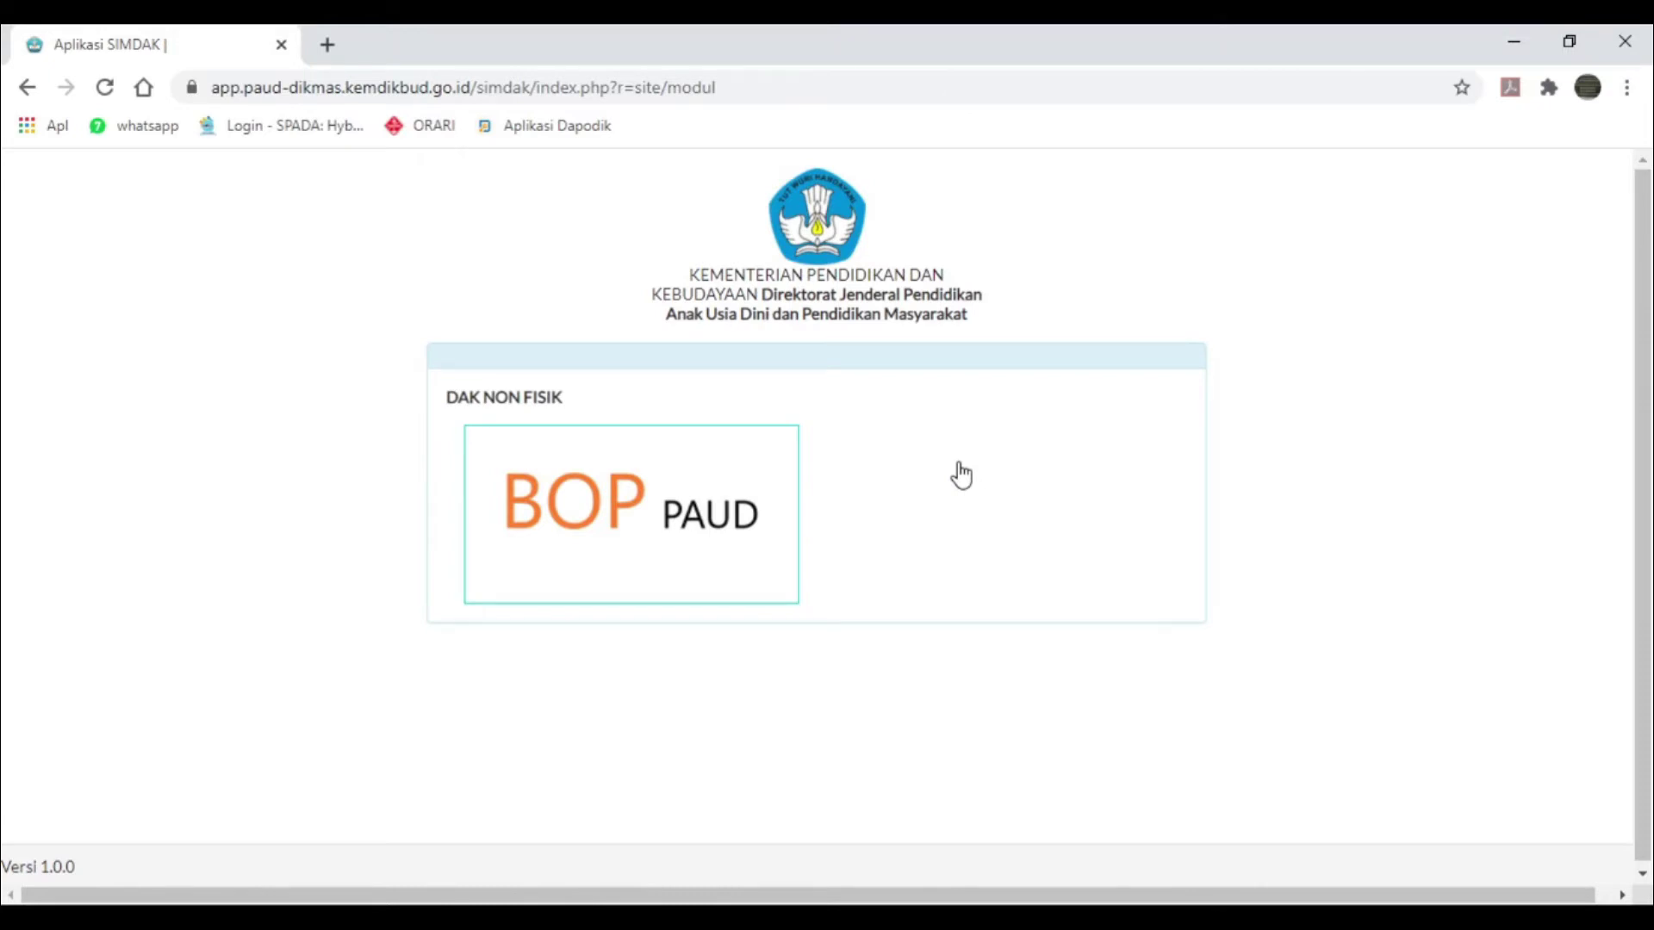
left_click(651, 481)
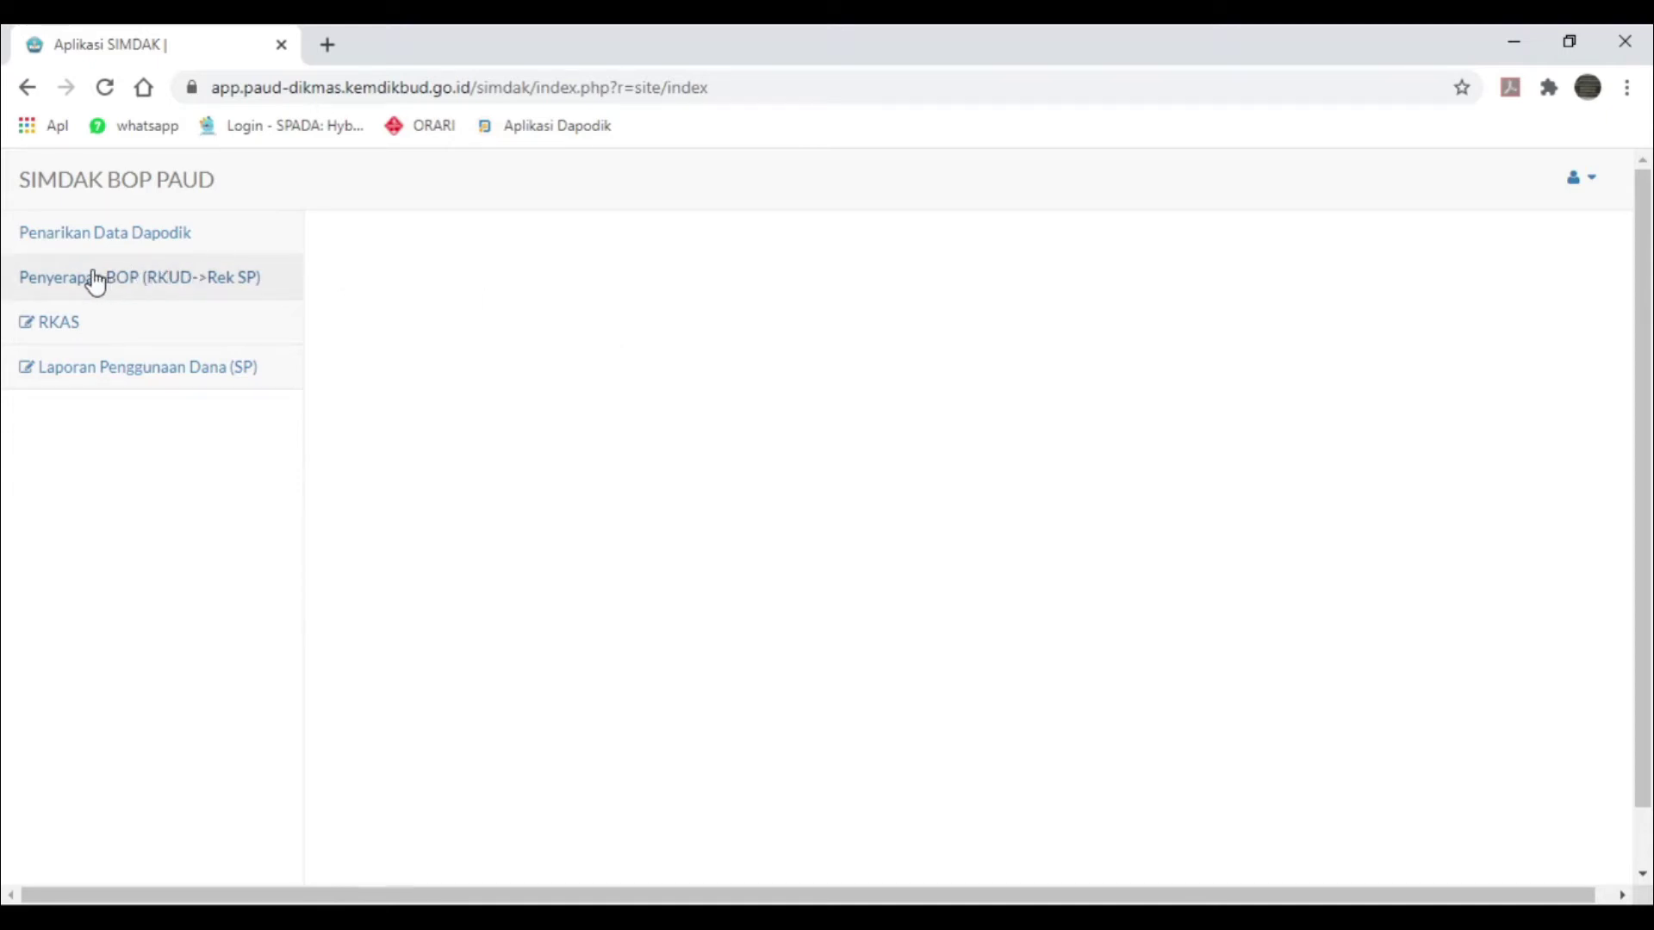
- Find the RKAS record for semester 2020 Tahap II and open the school's budget plan for editing
left_click(45, 327)
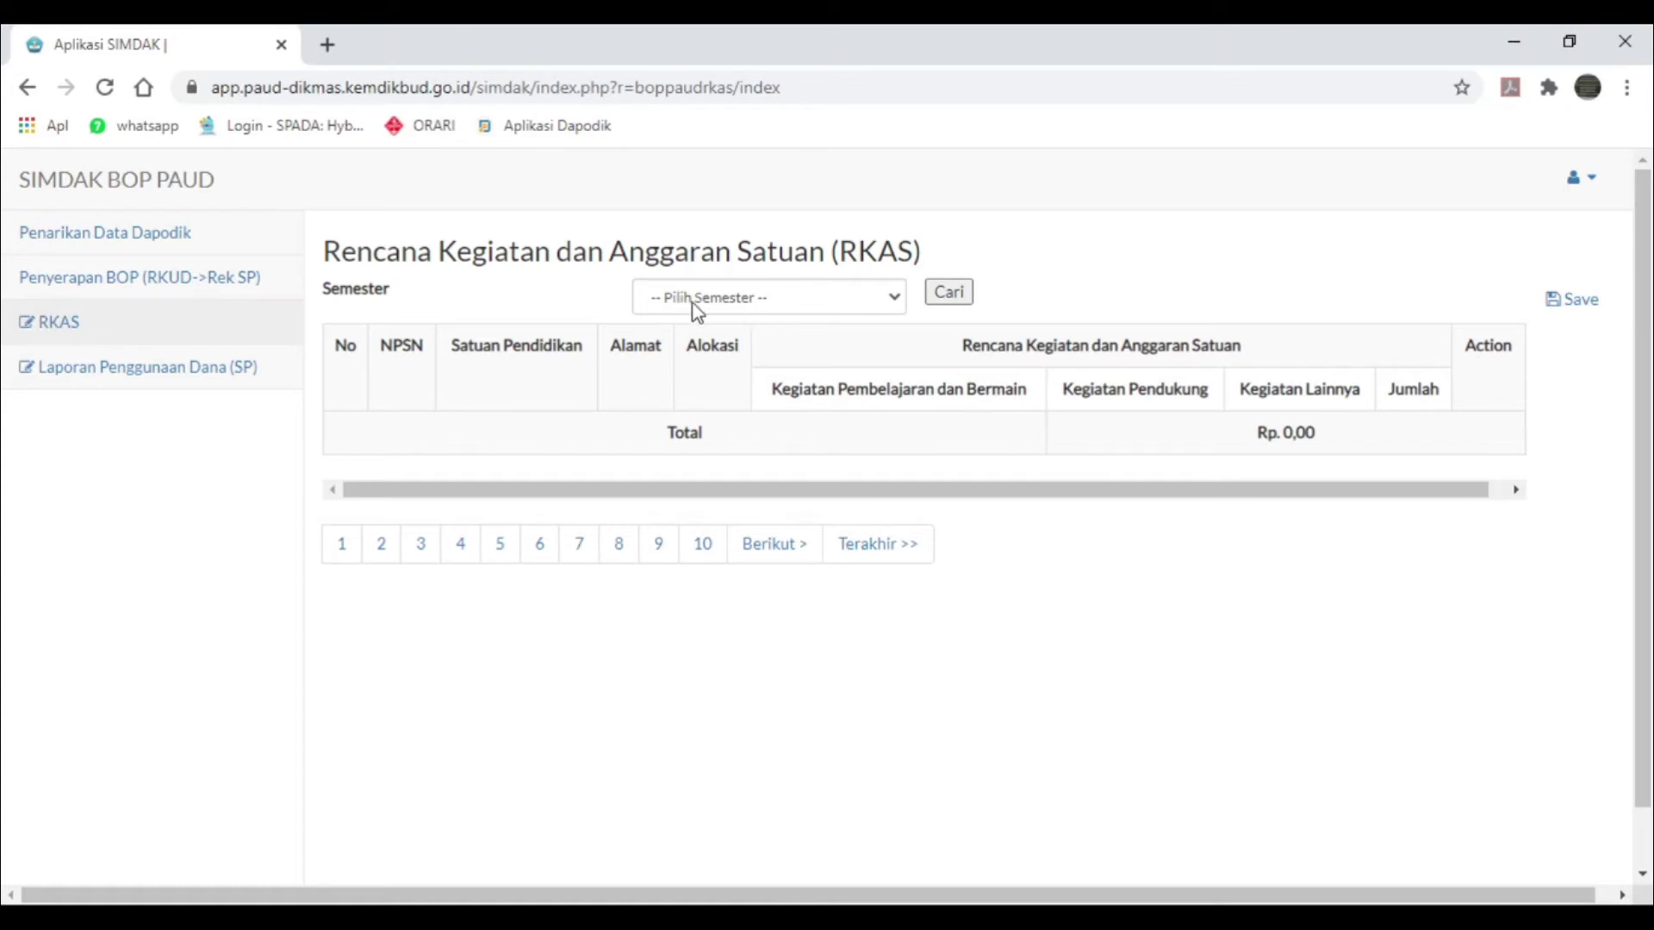
left_click(898, 303)
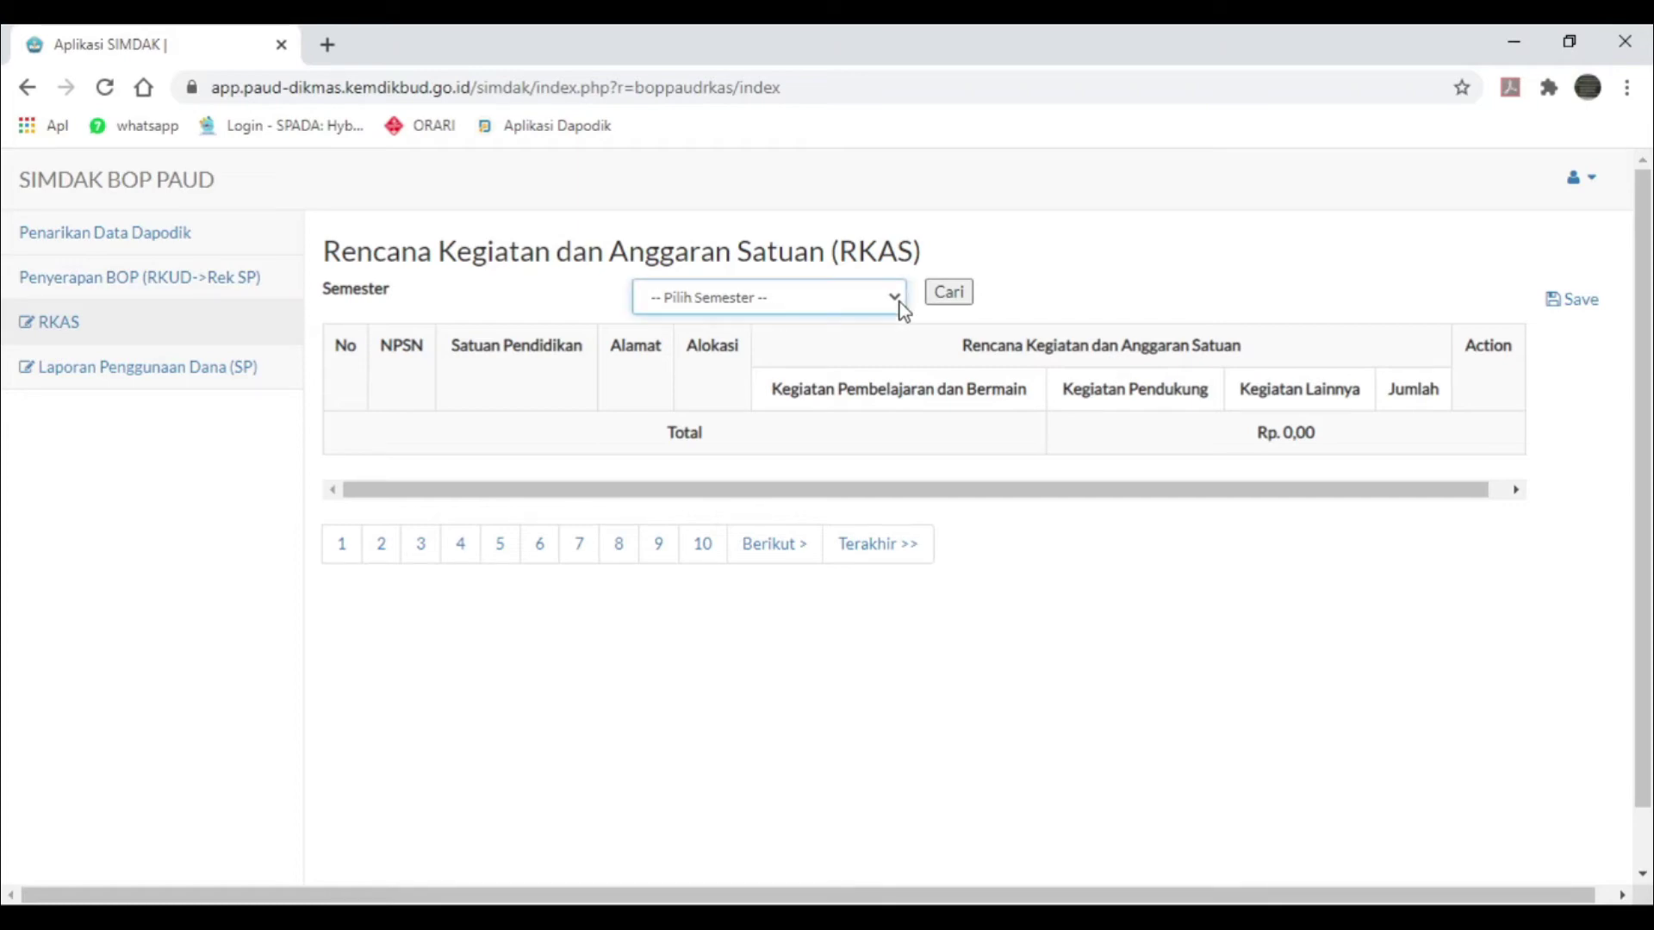
left_click(720, 410)
left_click(948, 294)
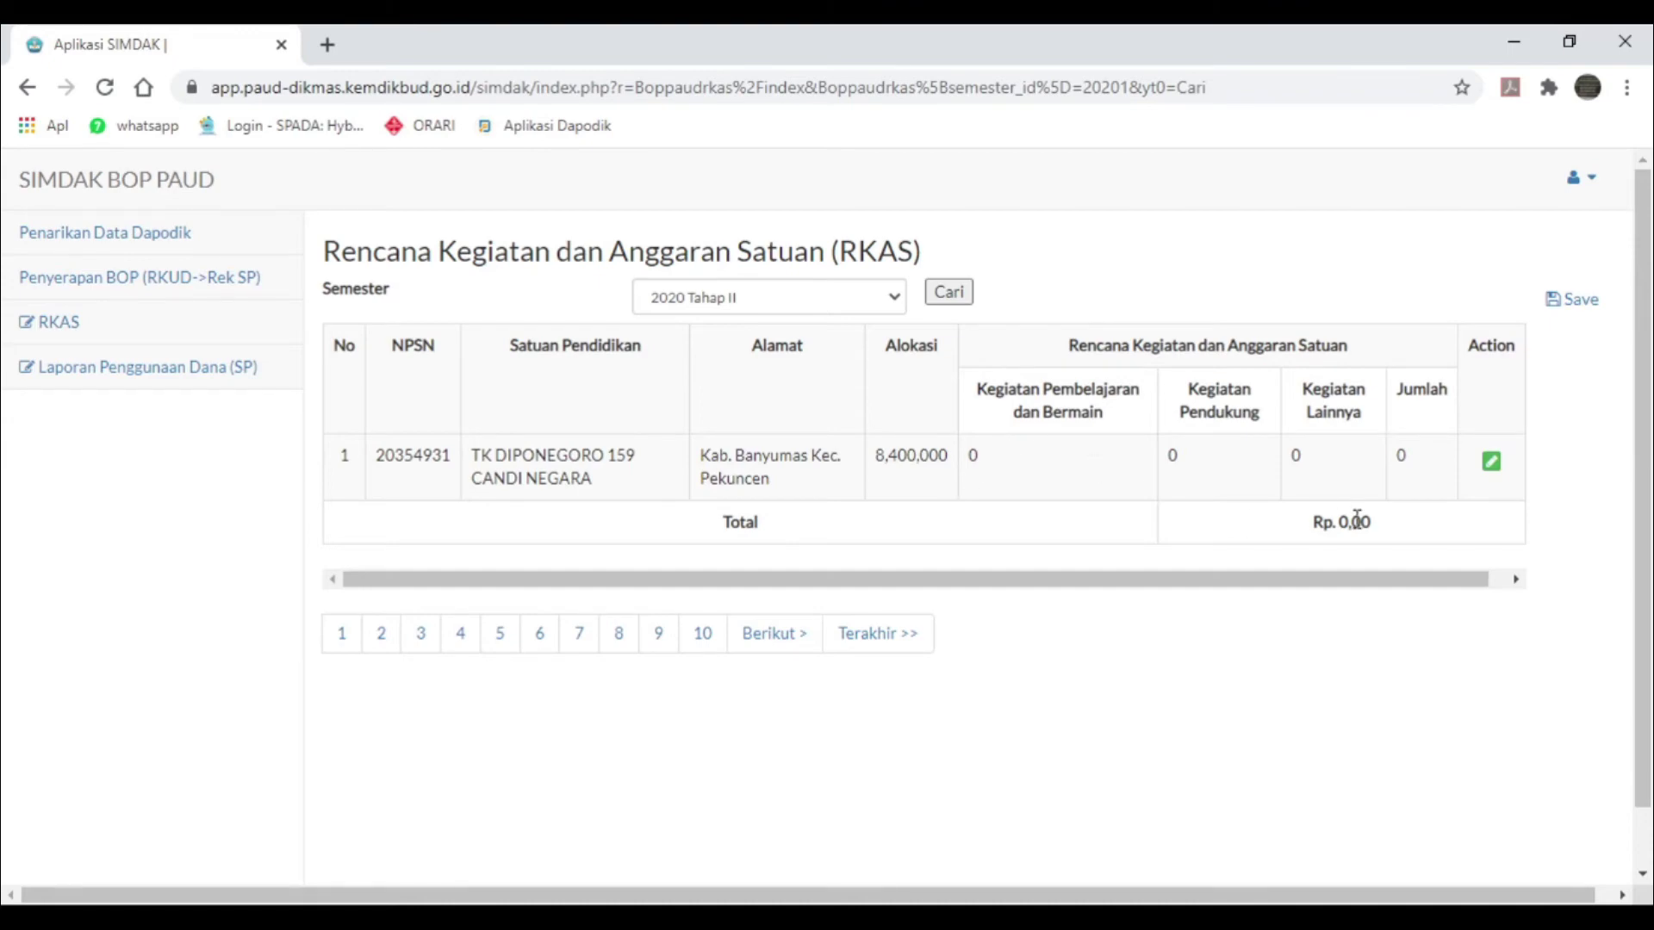
left_click(1493, 461)
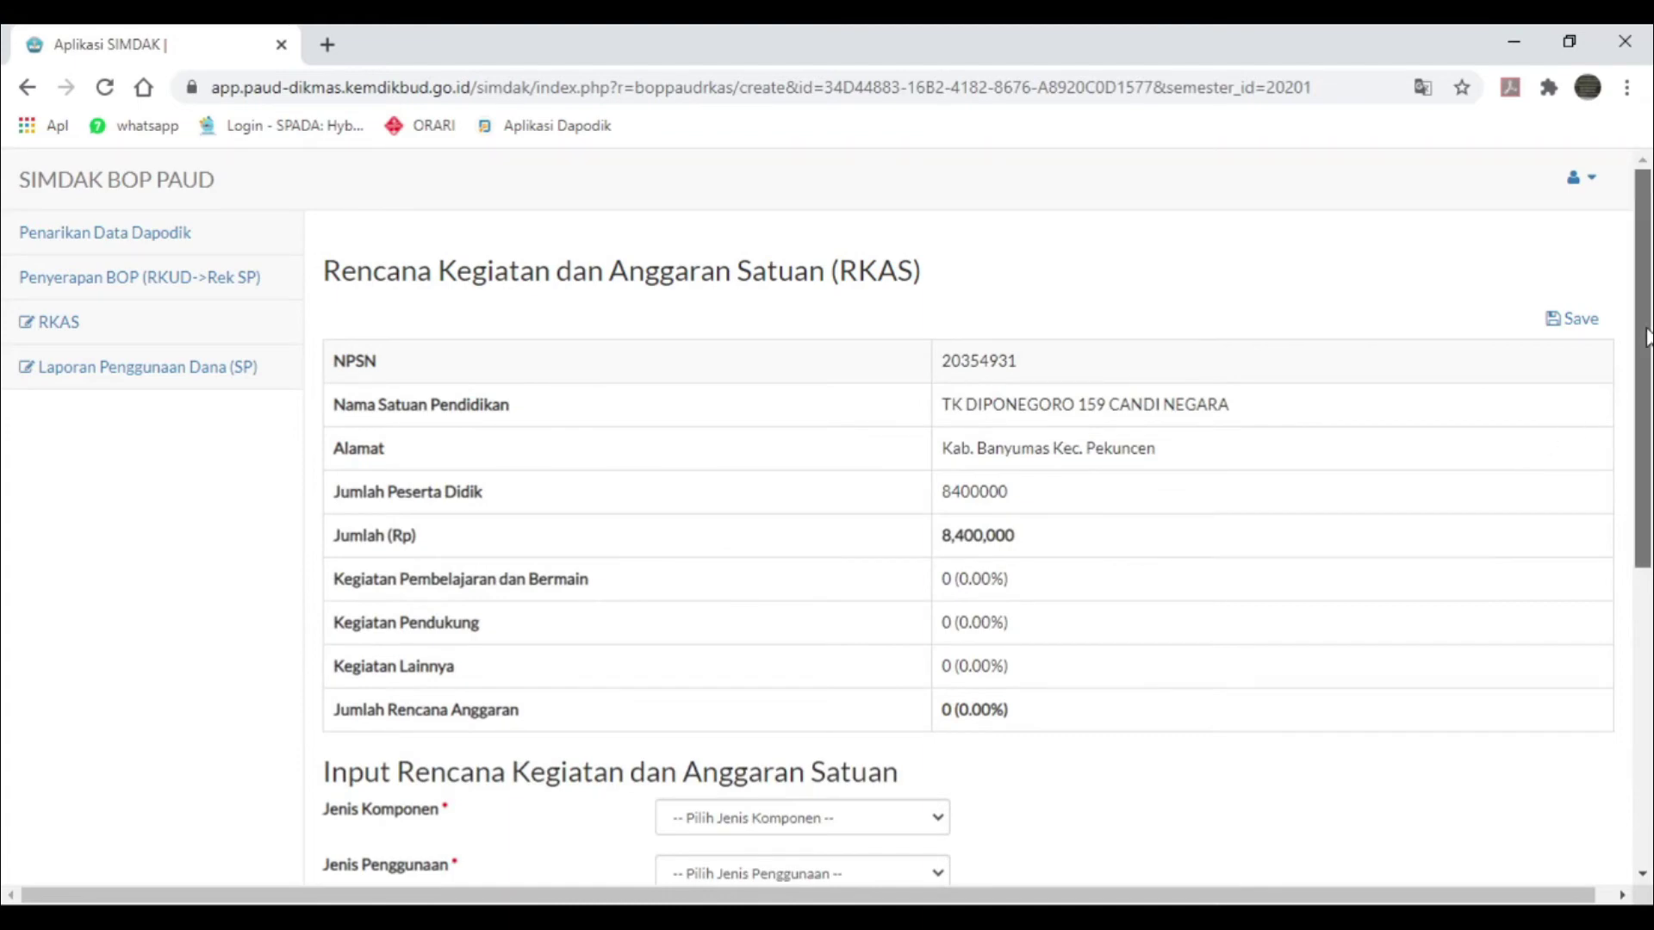
- Set the component type to Kegiatan Pembelajaran dan Bermain and the usage type to the bahan pembelajaran peserta didik option
left_click_drag(1647, 340, 1649, 503)
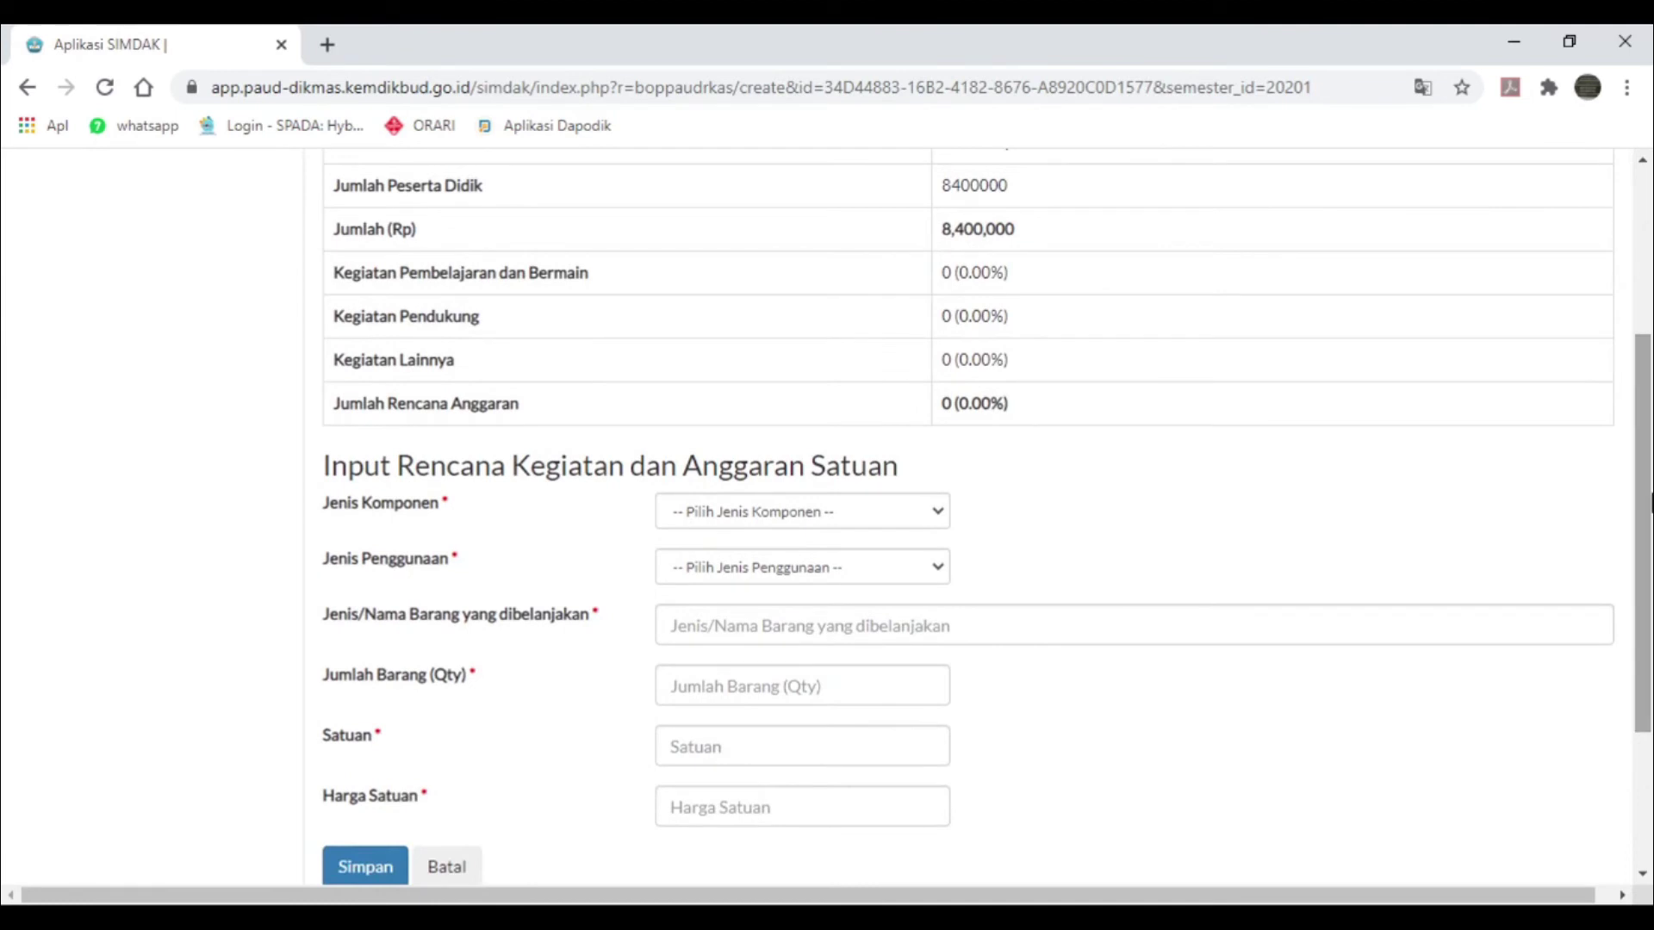
left_click_drag(1649, 504, 1636, 538)
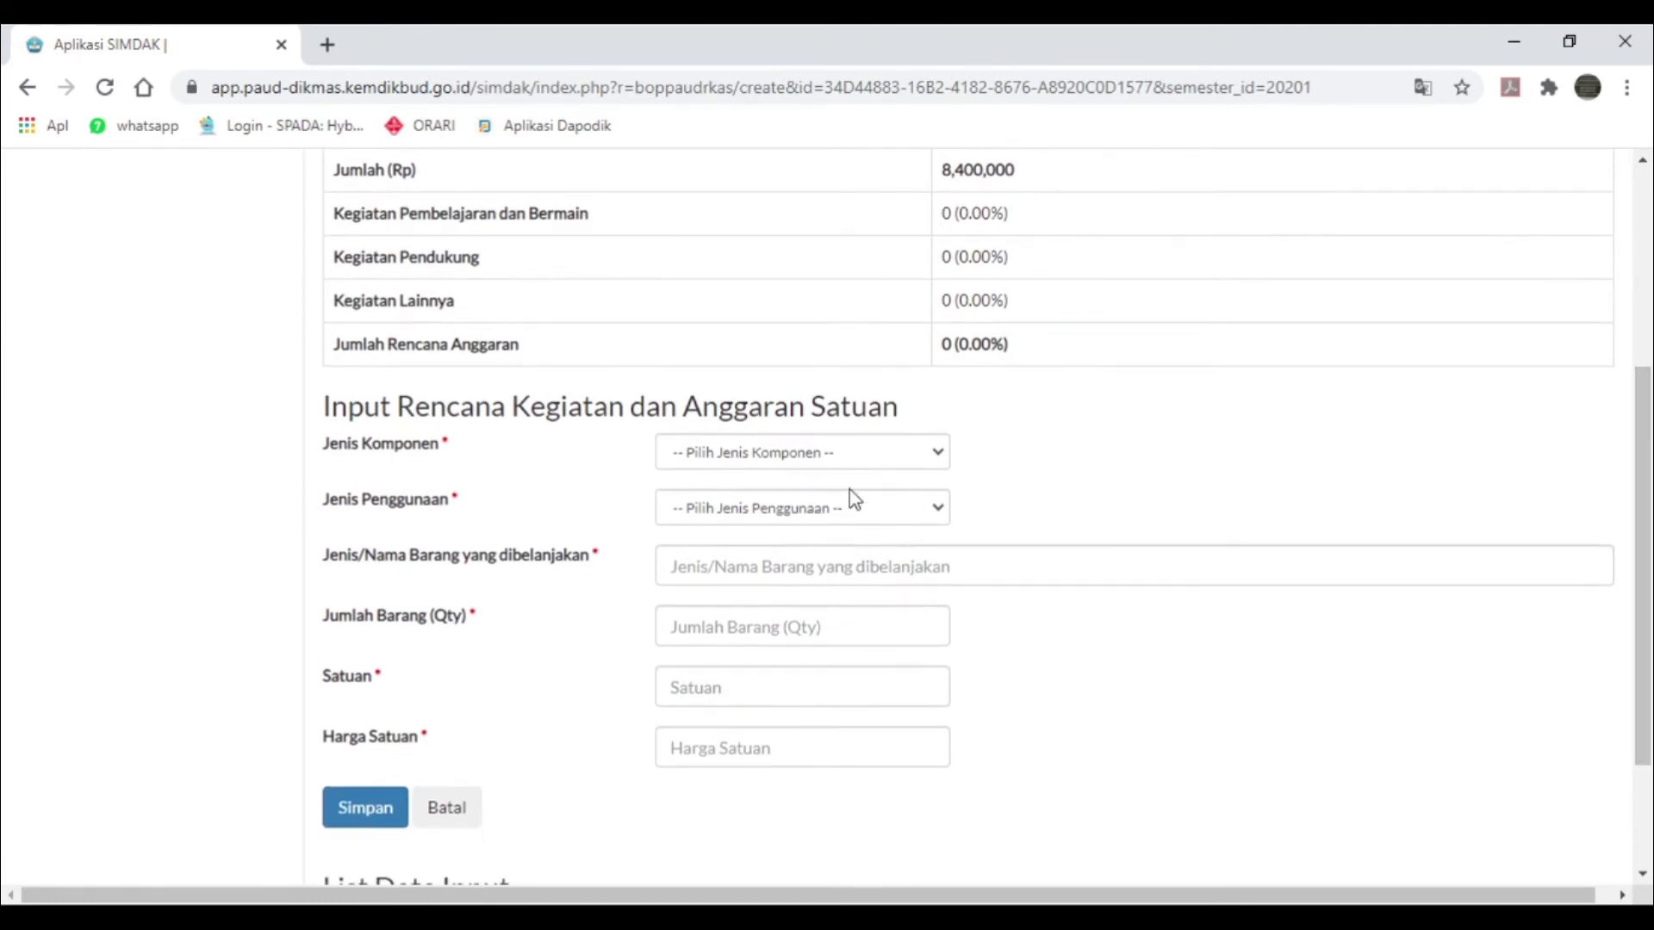
left_click(937, 454)
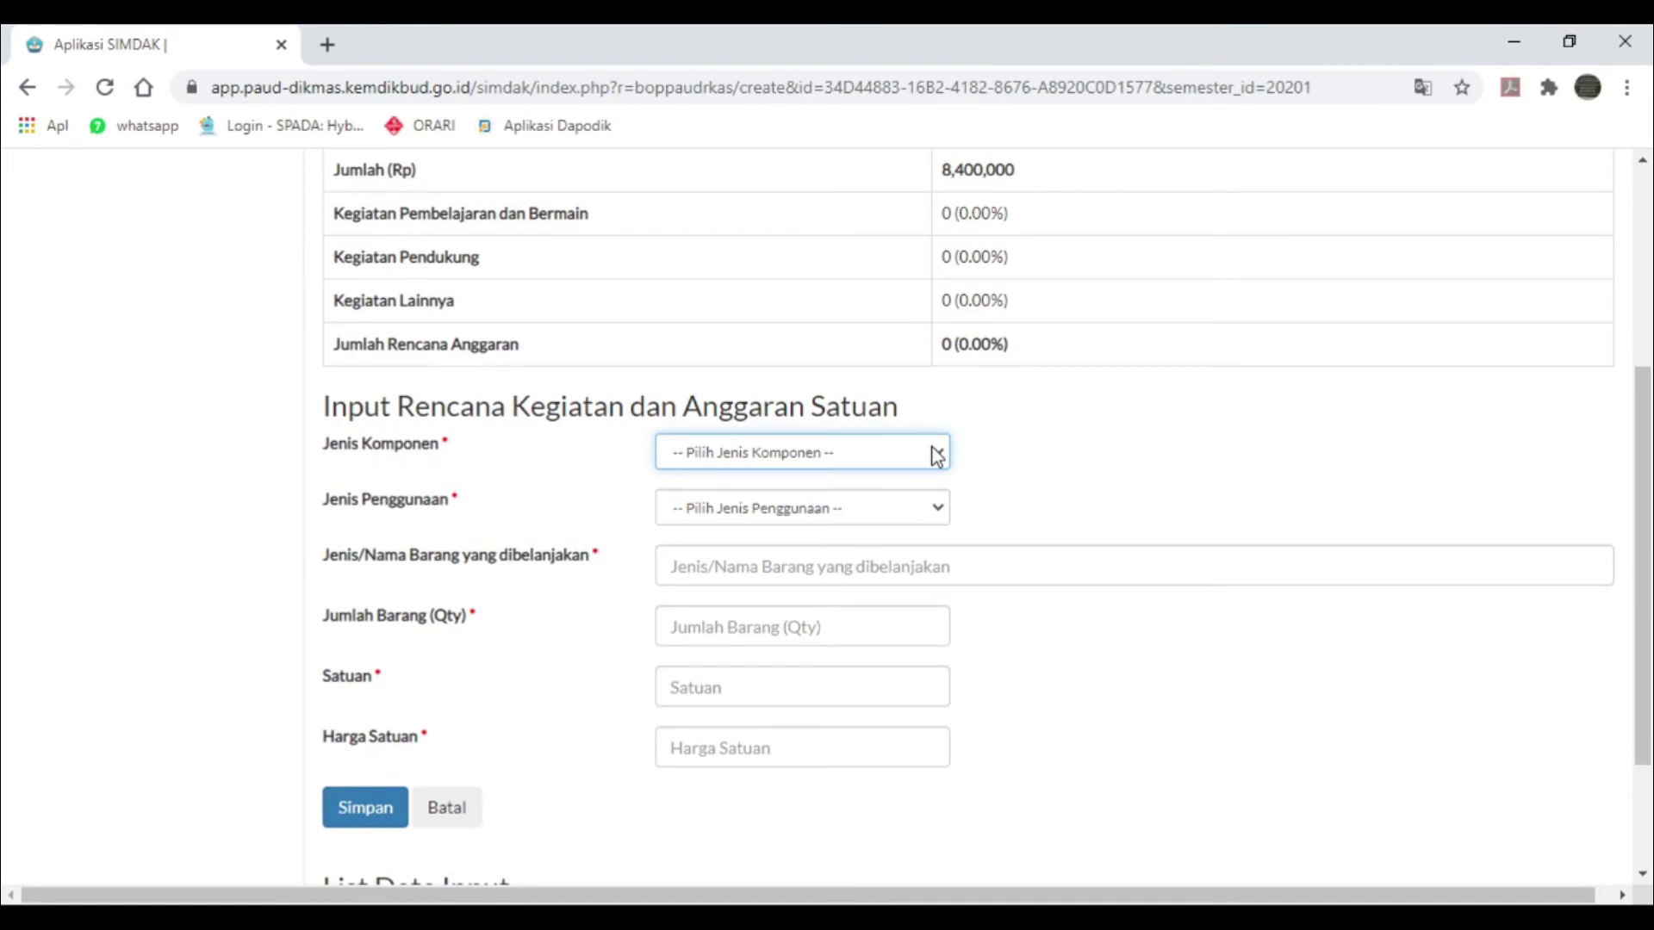
left_click(901, 506)
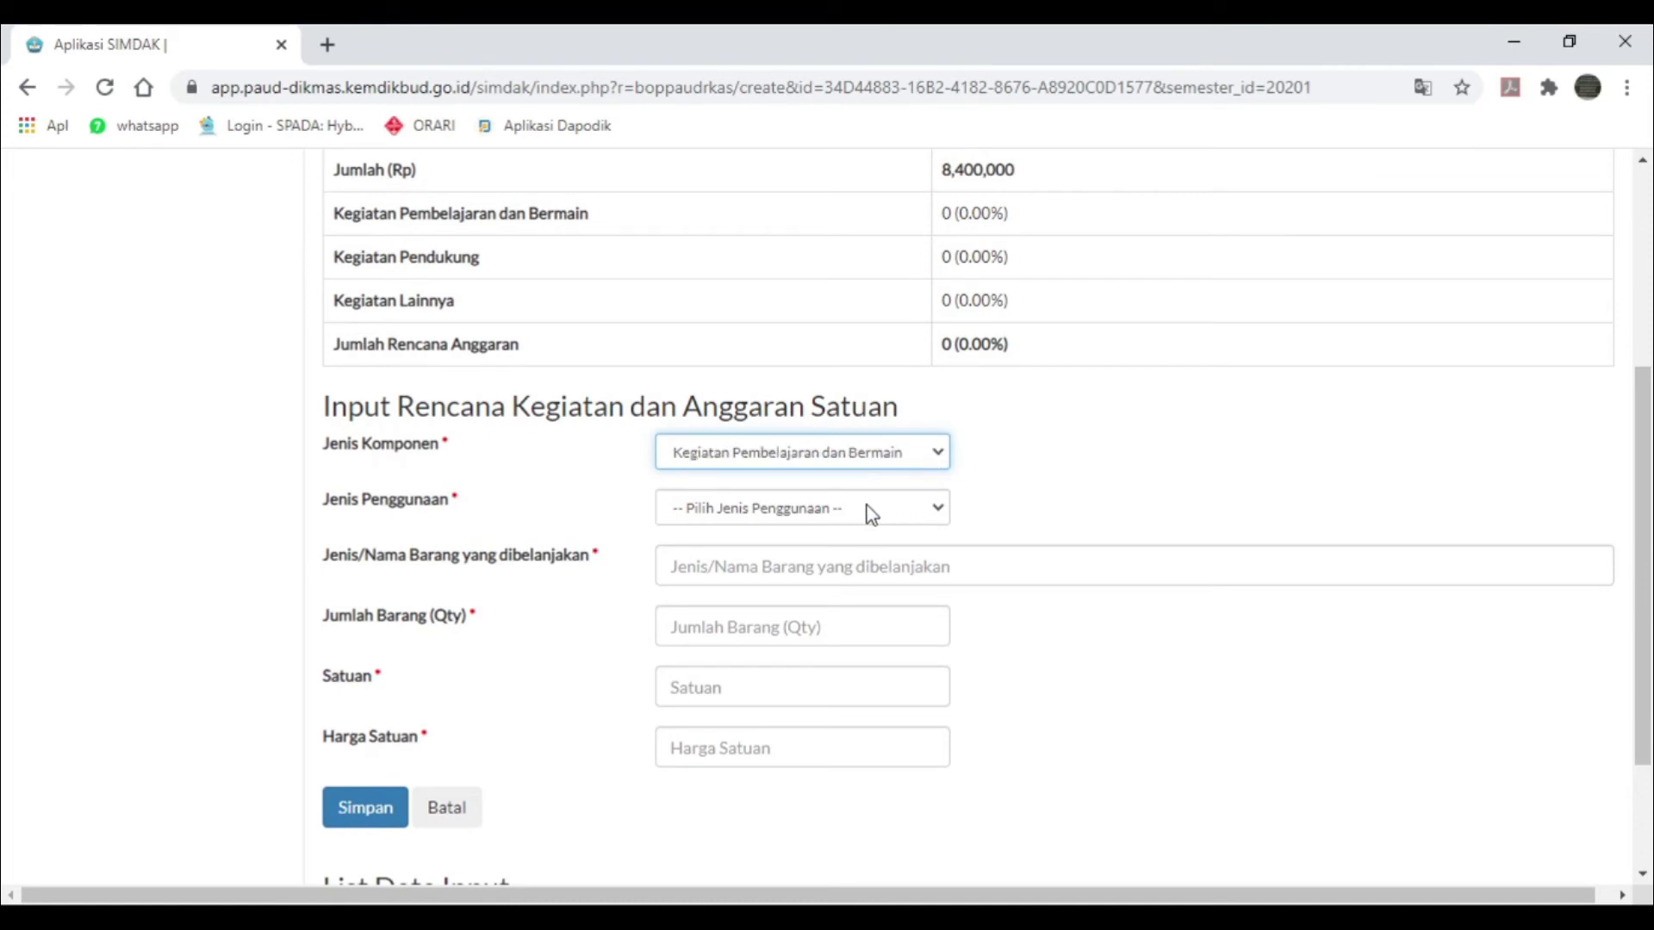
left_click(937, 509)
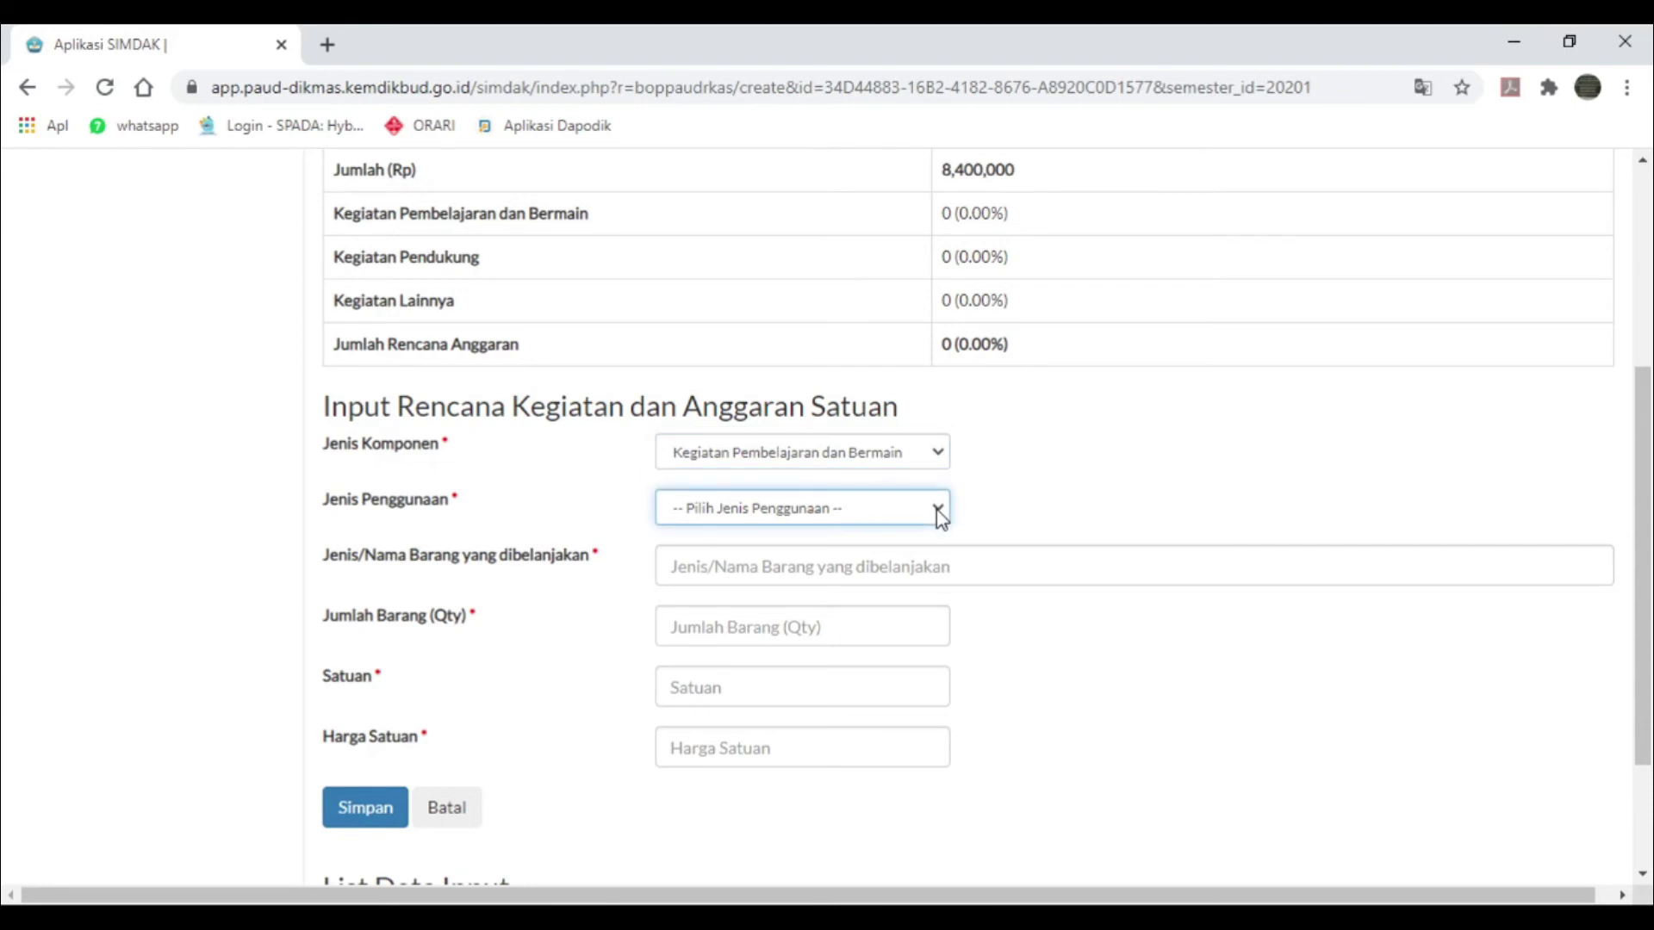
left_click(1015, 561)
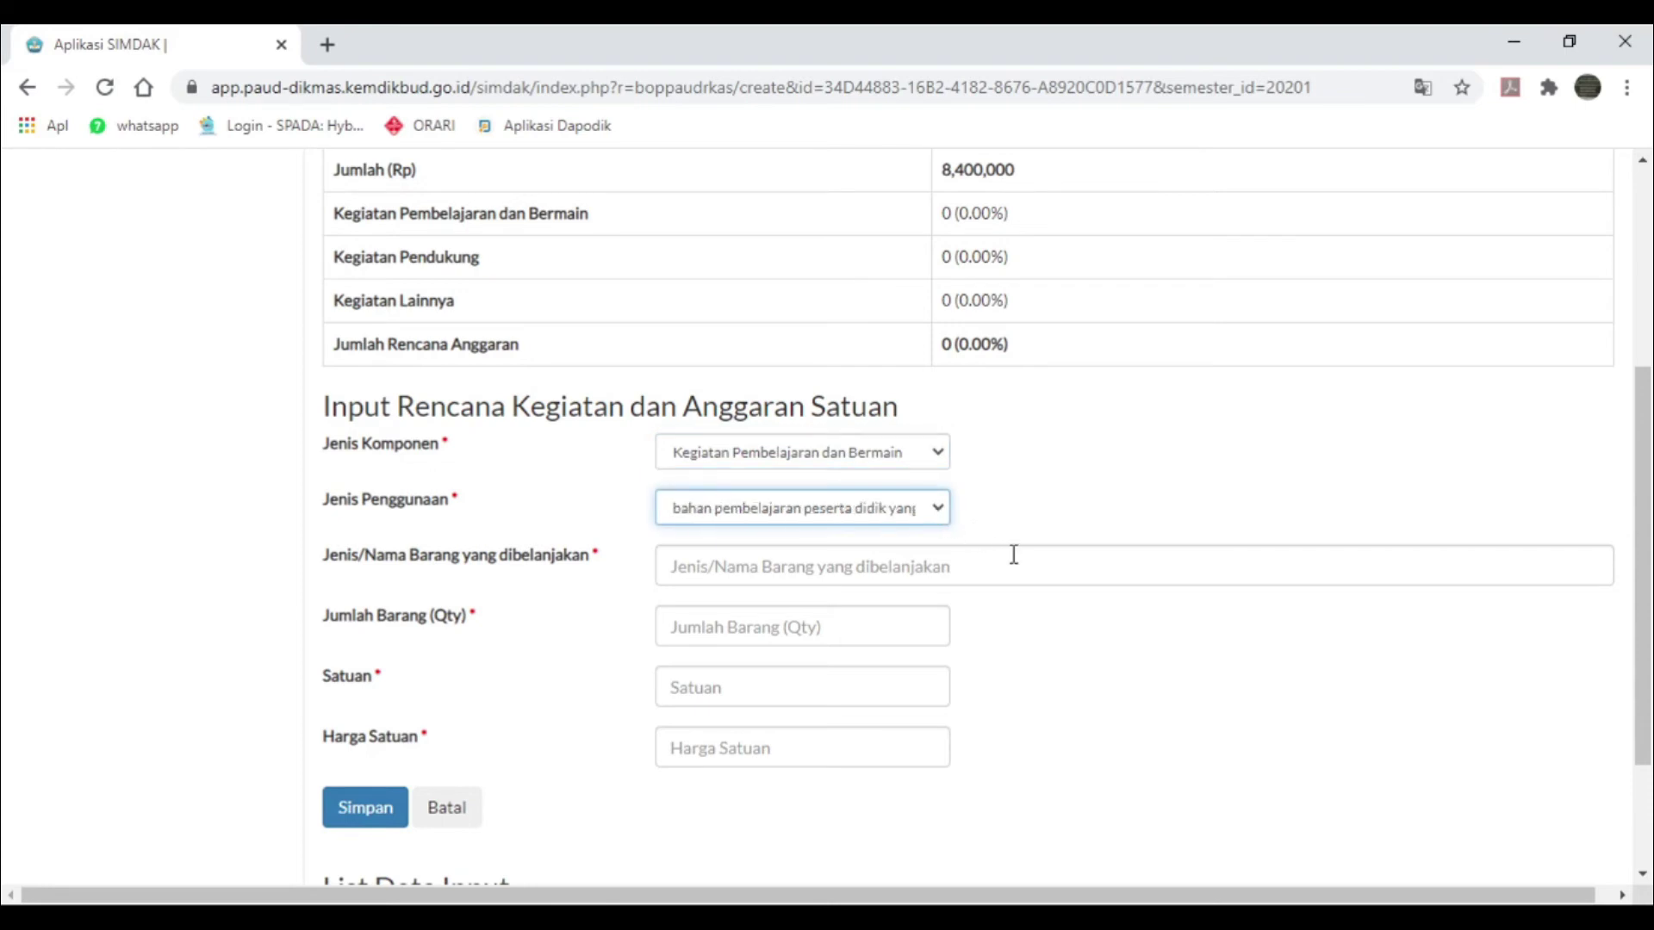
- Enter "buku tulis" as the purchased item's name with a quantity of 24
left_click(854, 567)
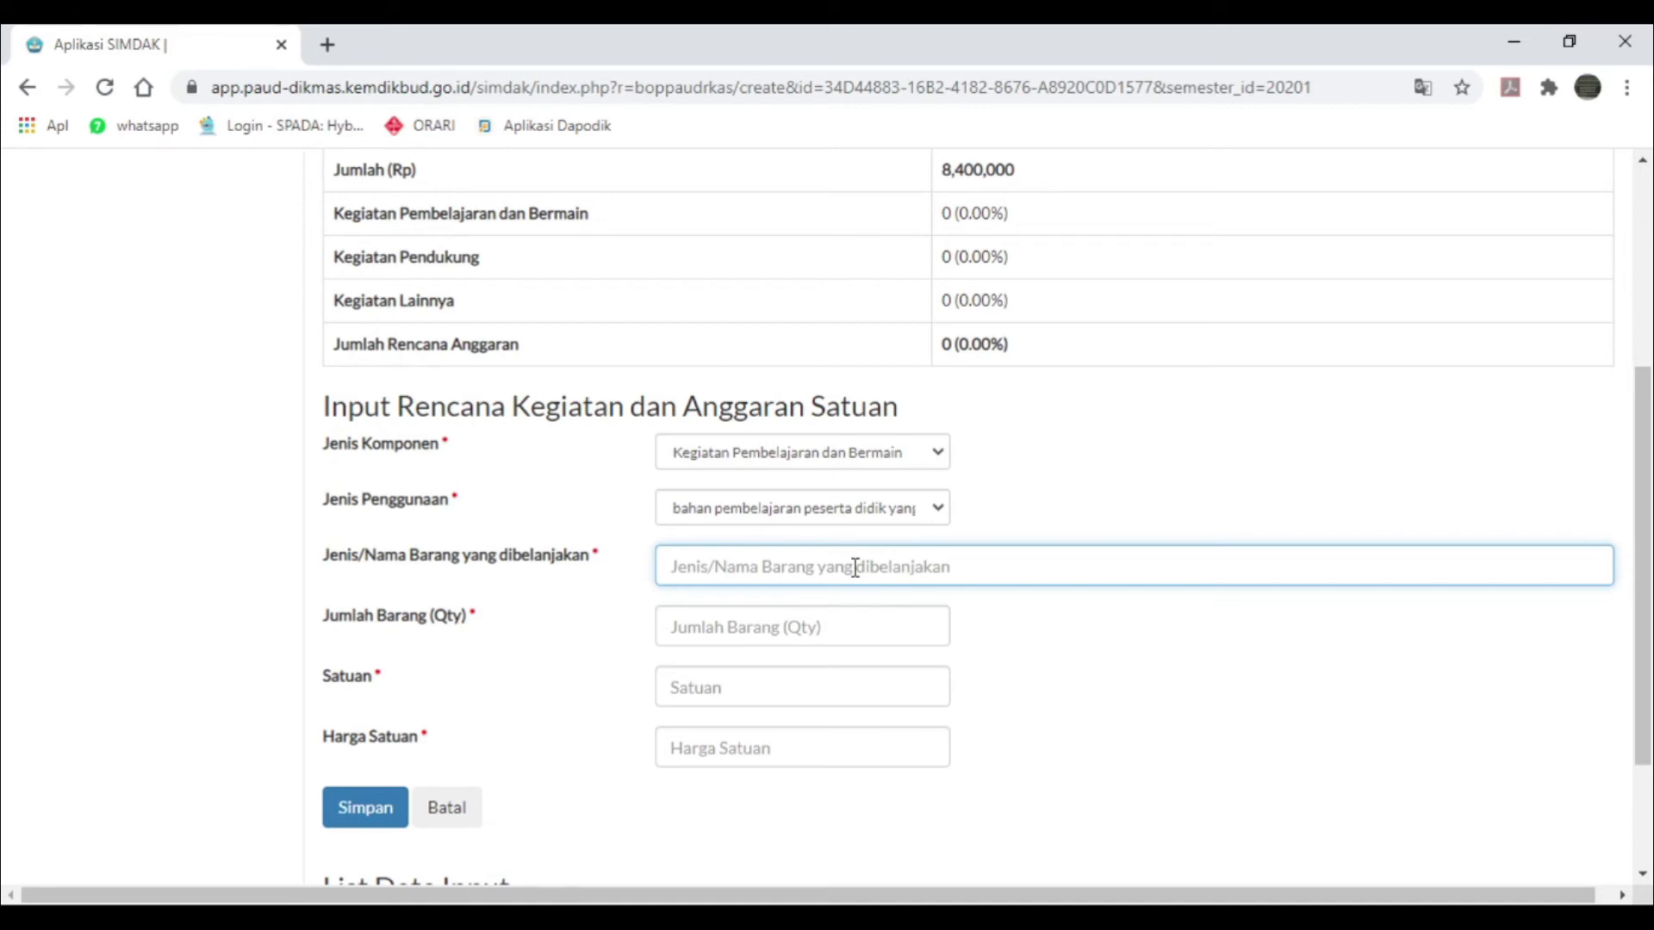
type("b")
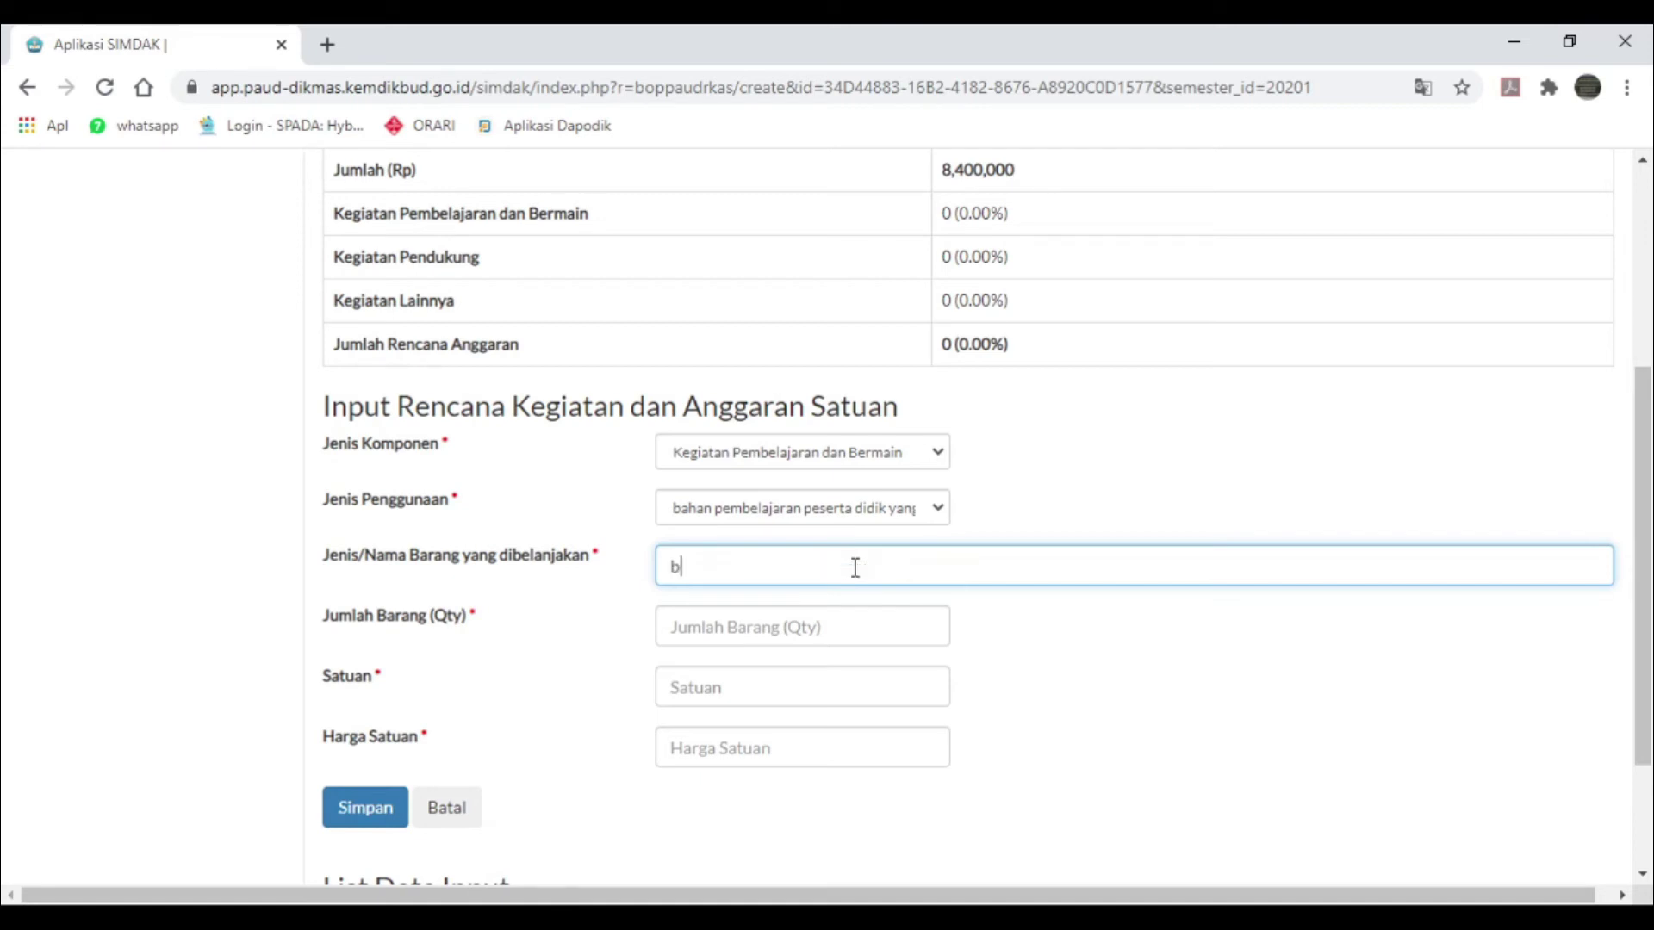
type("uku tulis")
left_click(724, 619)
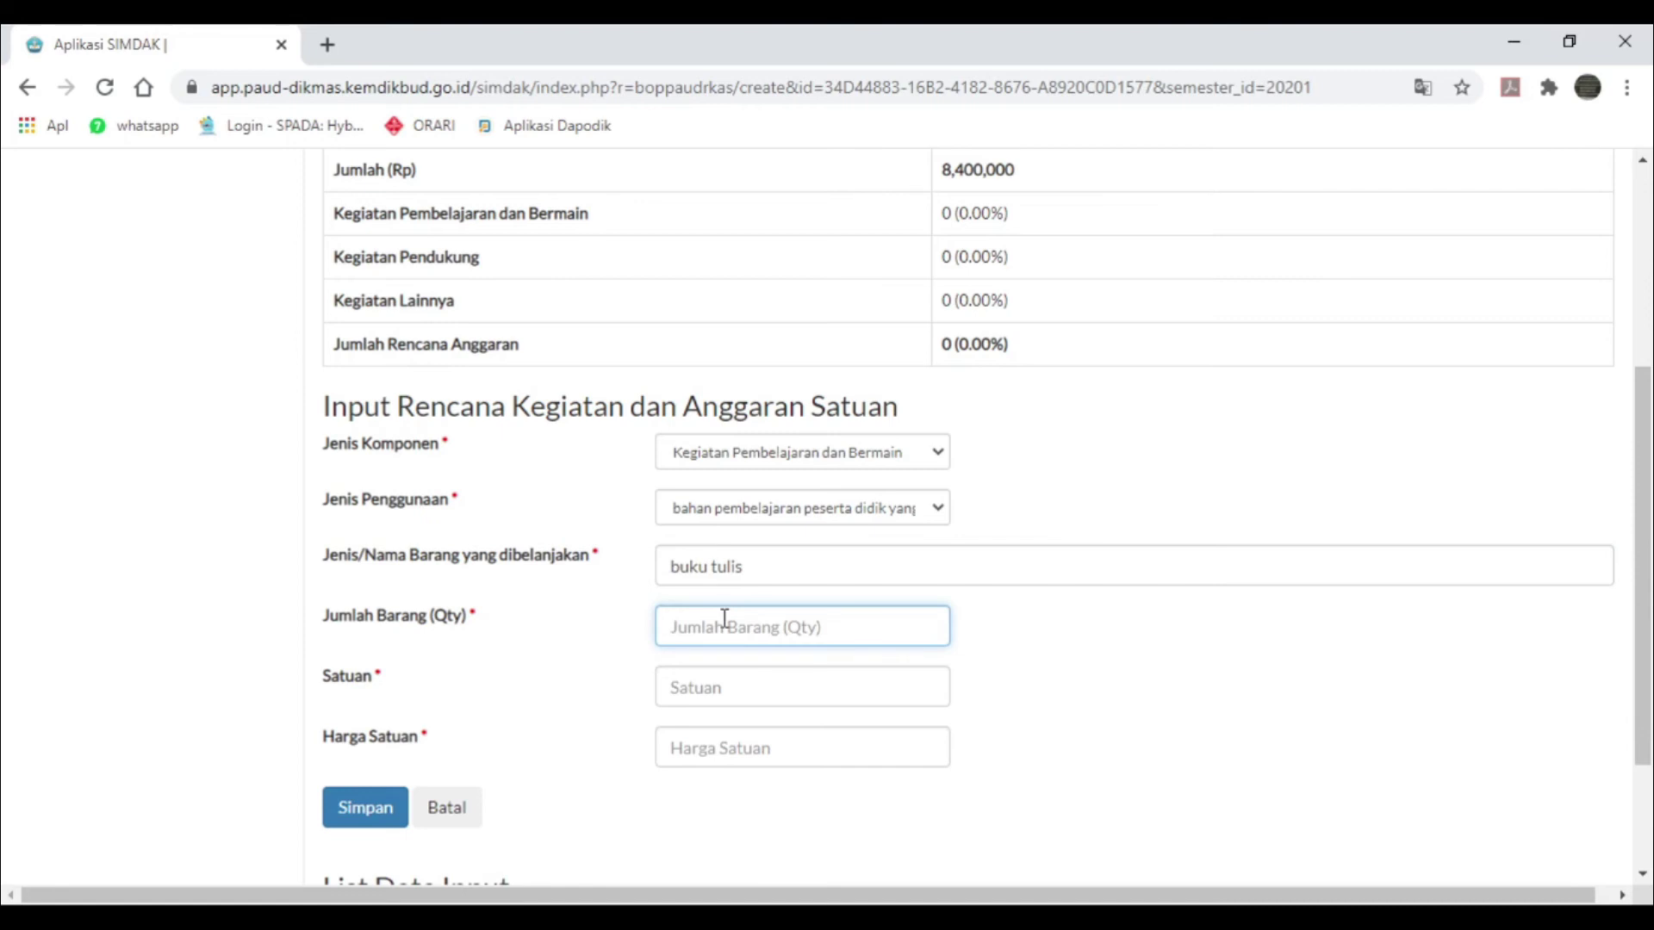
type("24")
left_click(700, 693)
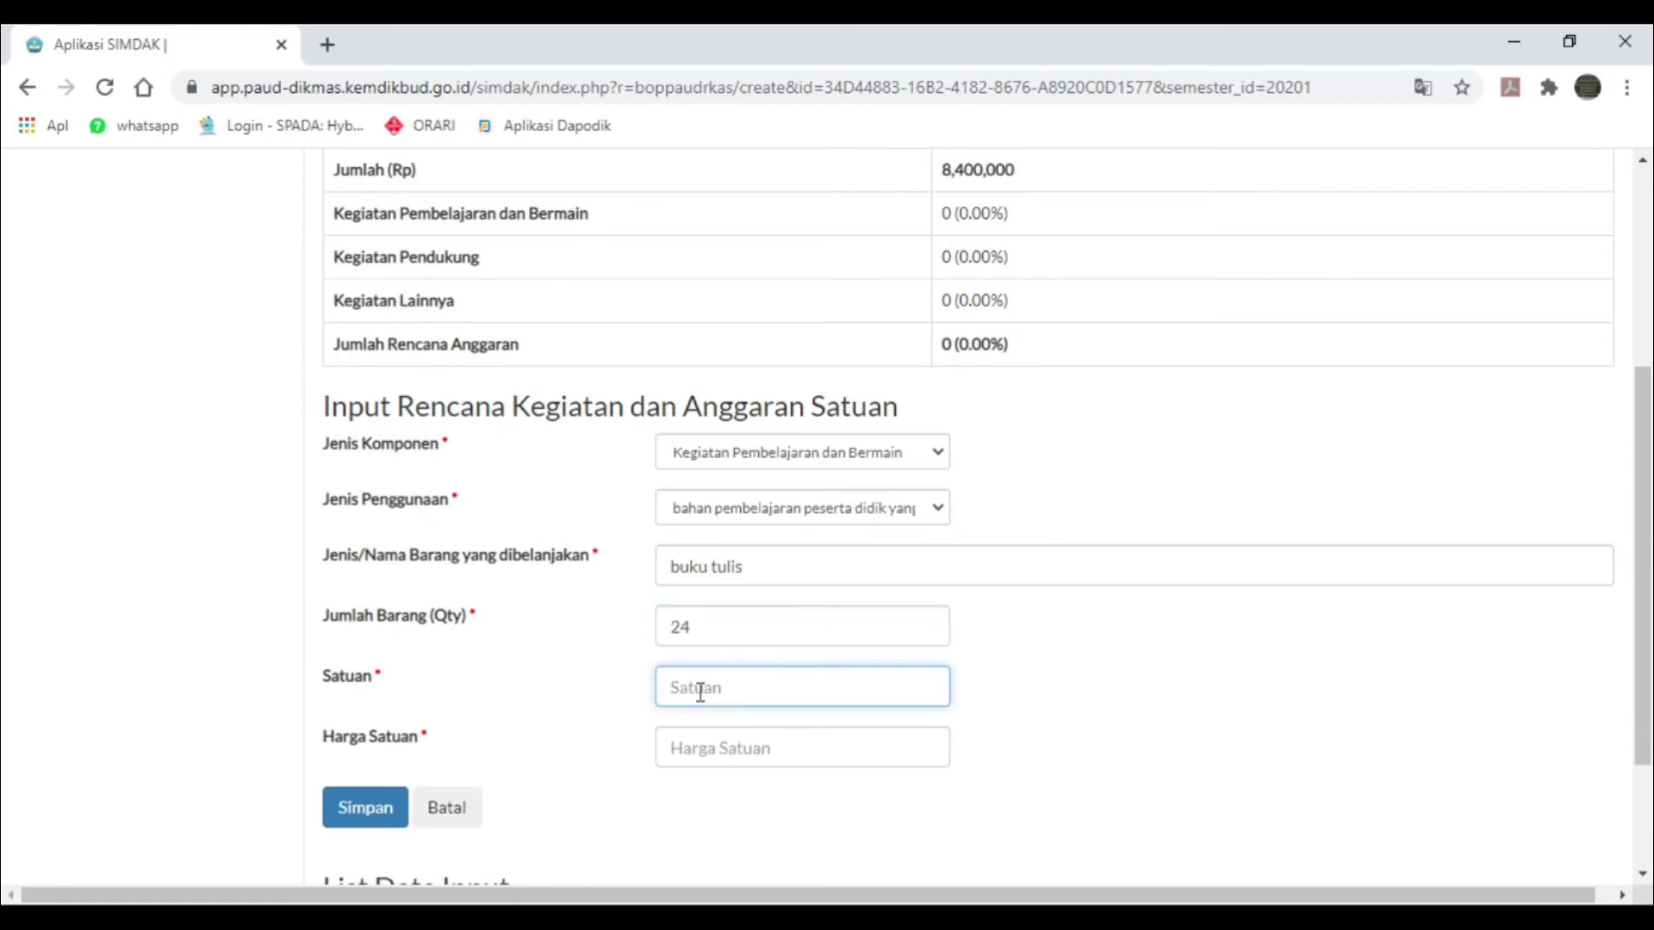
type("25000")
key("BackSpace")
key("BackSpace")
key("BackSpace")
key("BackSpace")
key("BackSpace")
- Set the item's unit to "buah" and its unit price to 2500, and save the budget entry
type("buah")
left_click(721, 754)
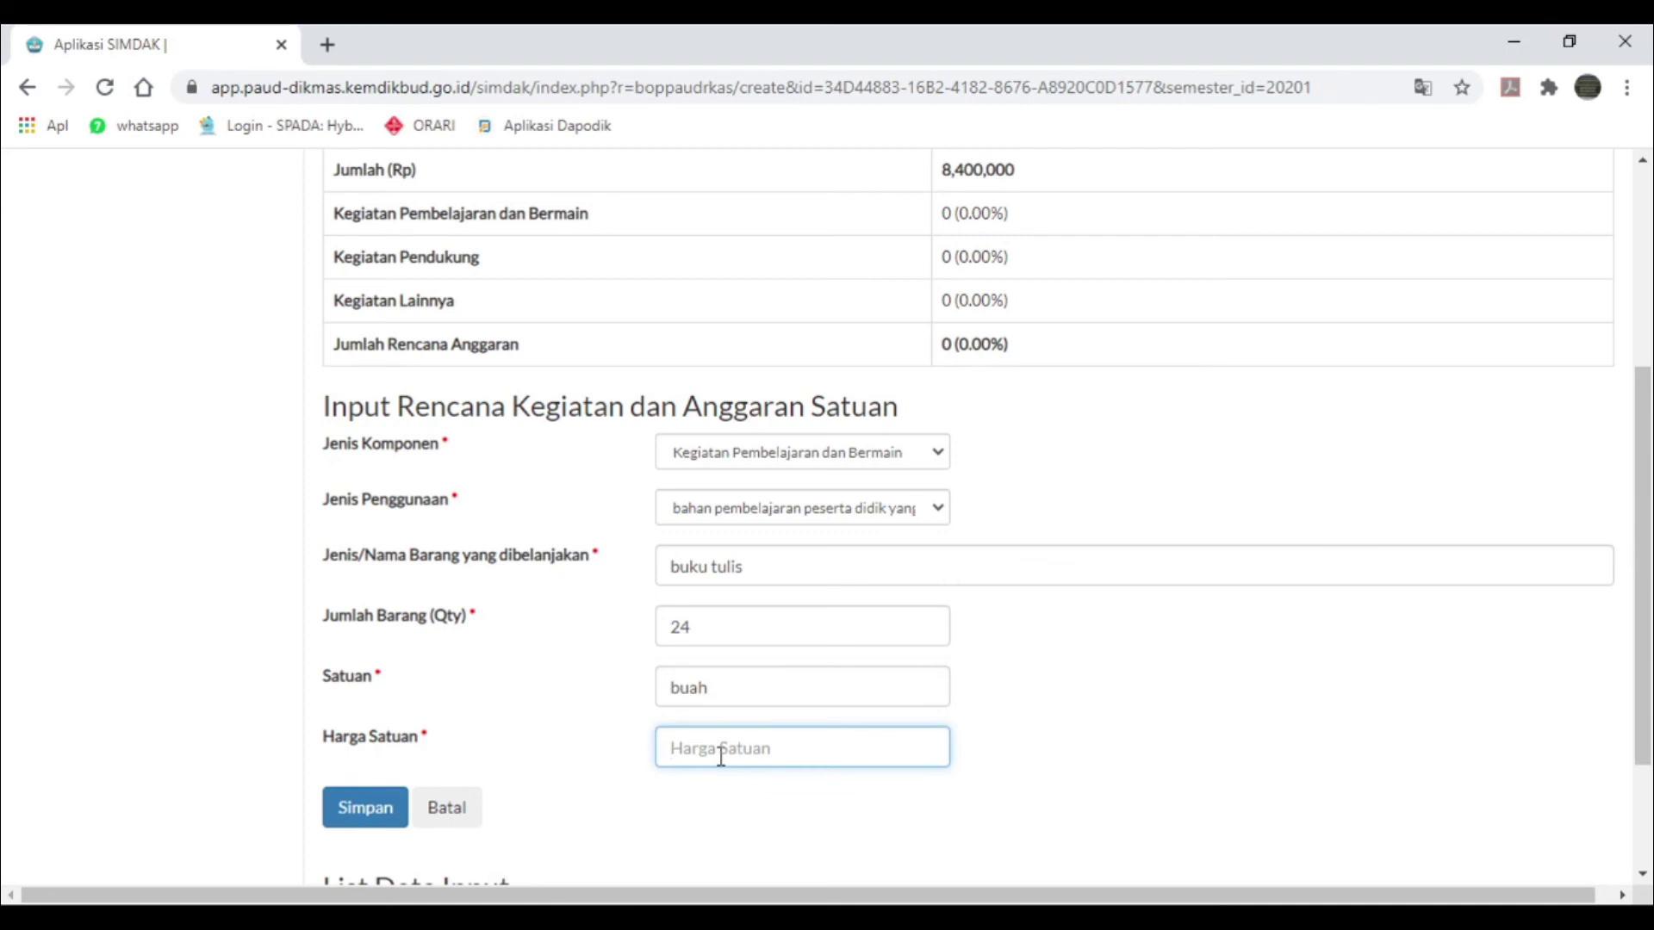
type("2500")
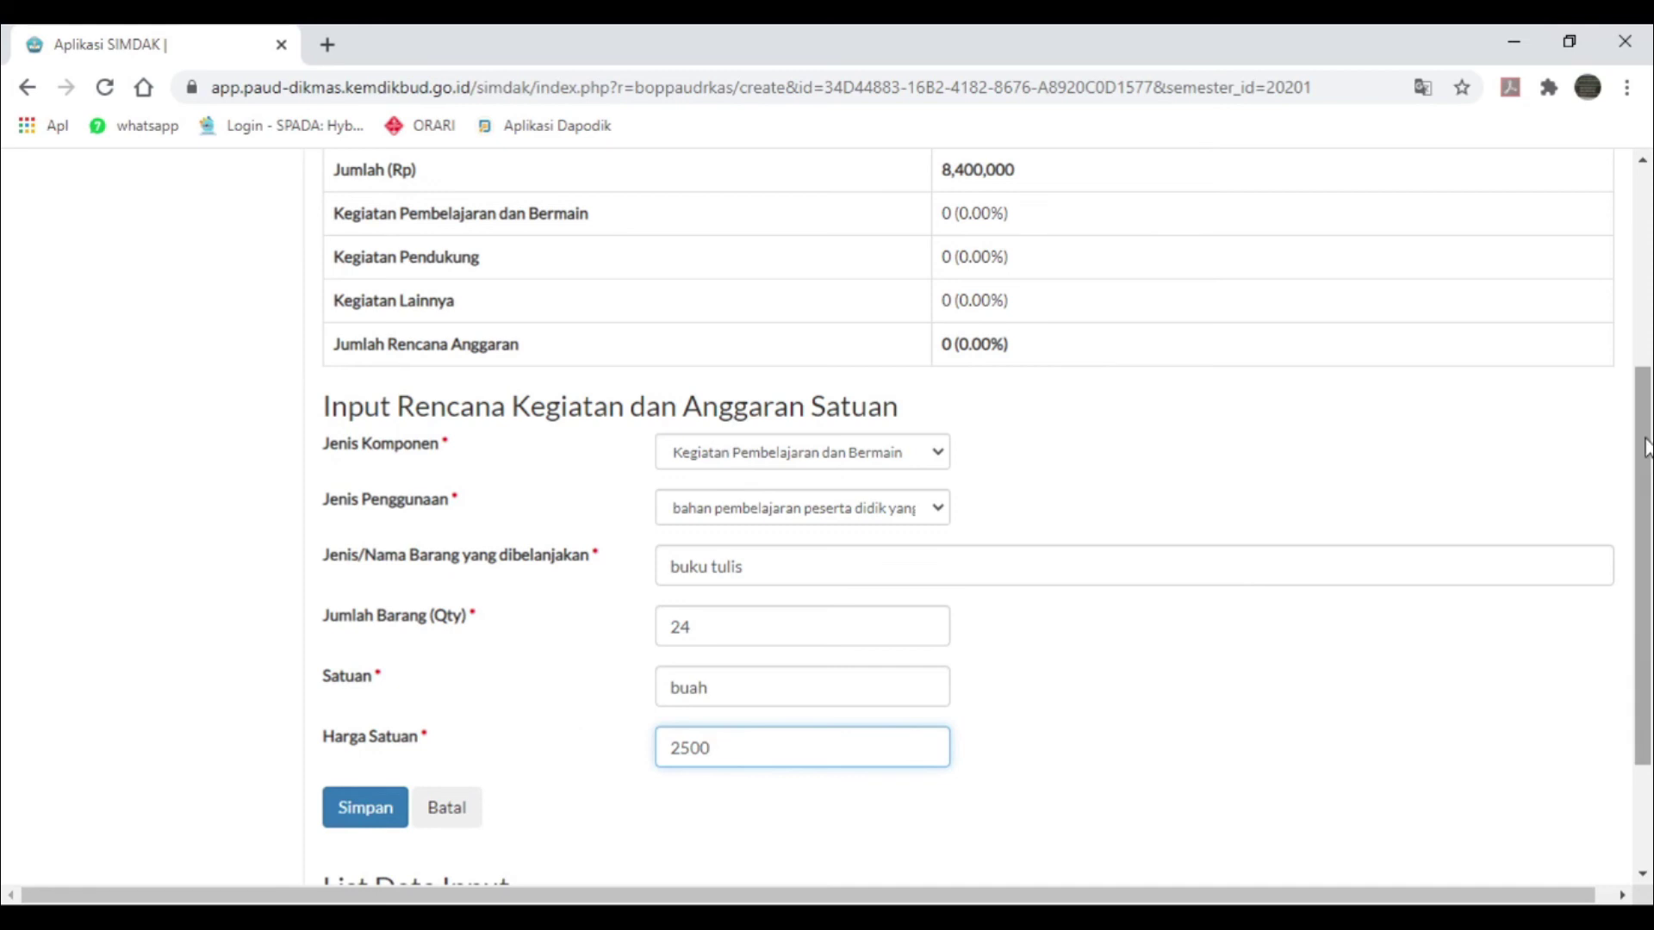
scroll(1649, 500, "down", 2)
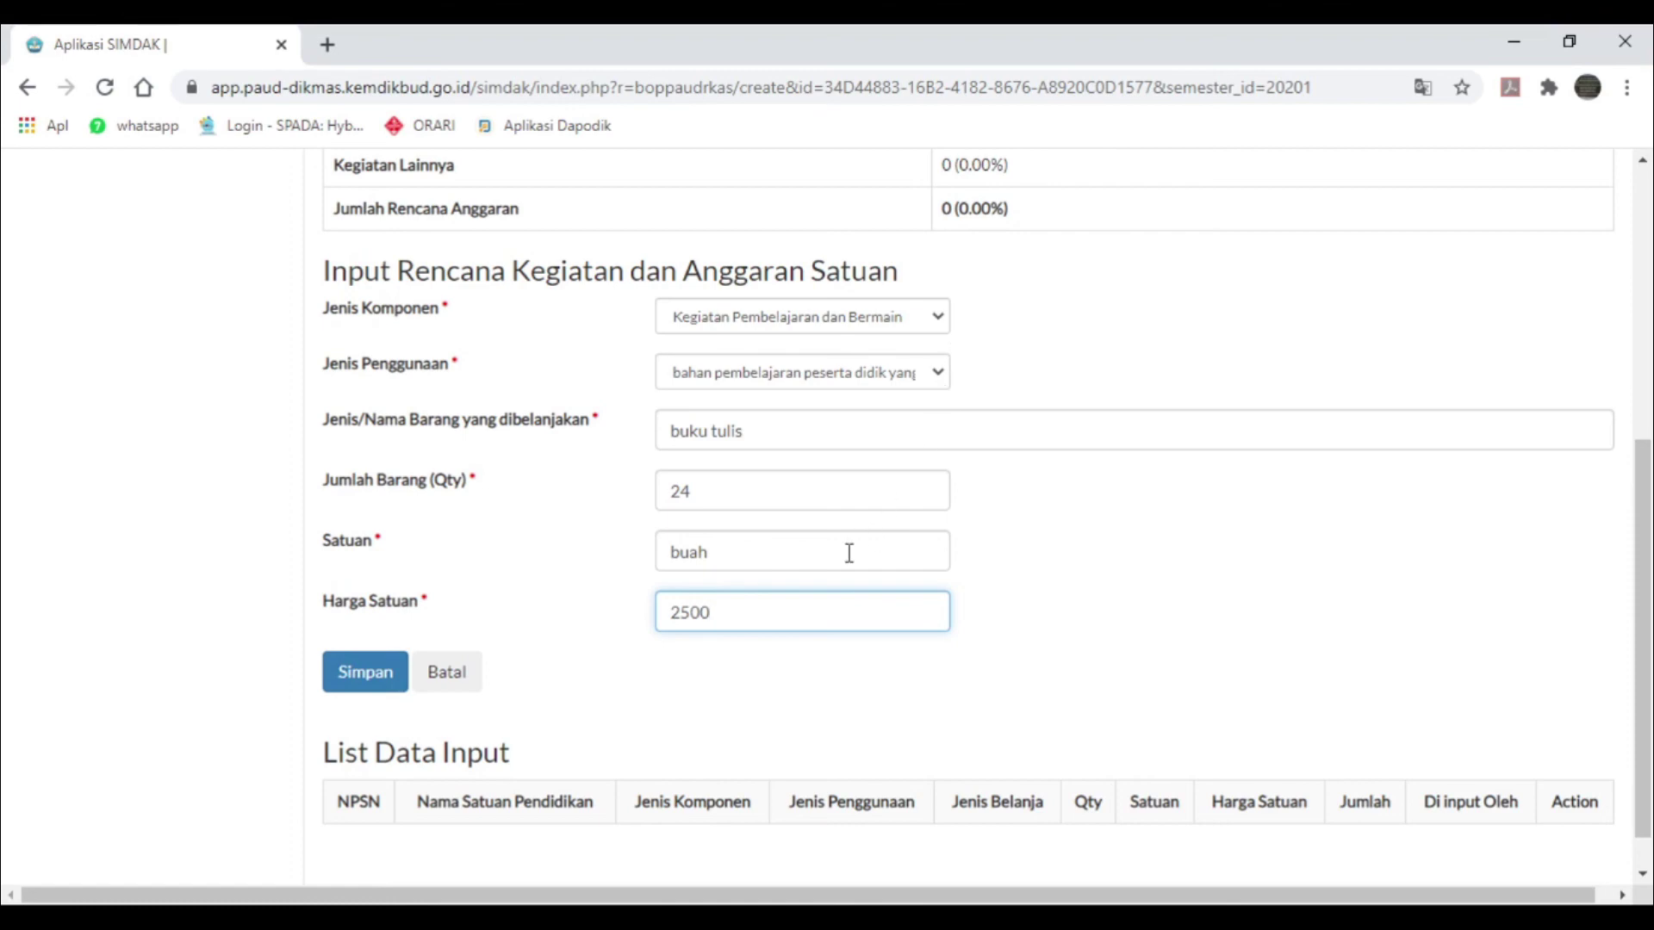
left_click(362, 684)
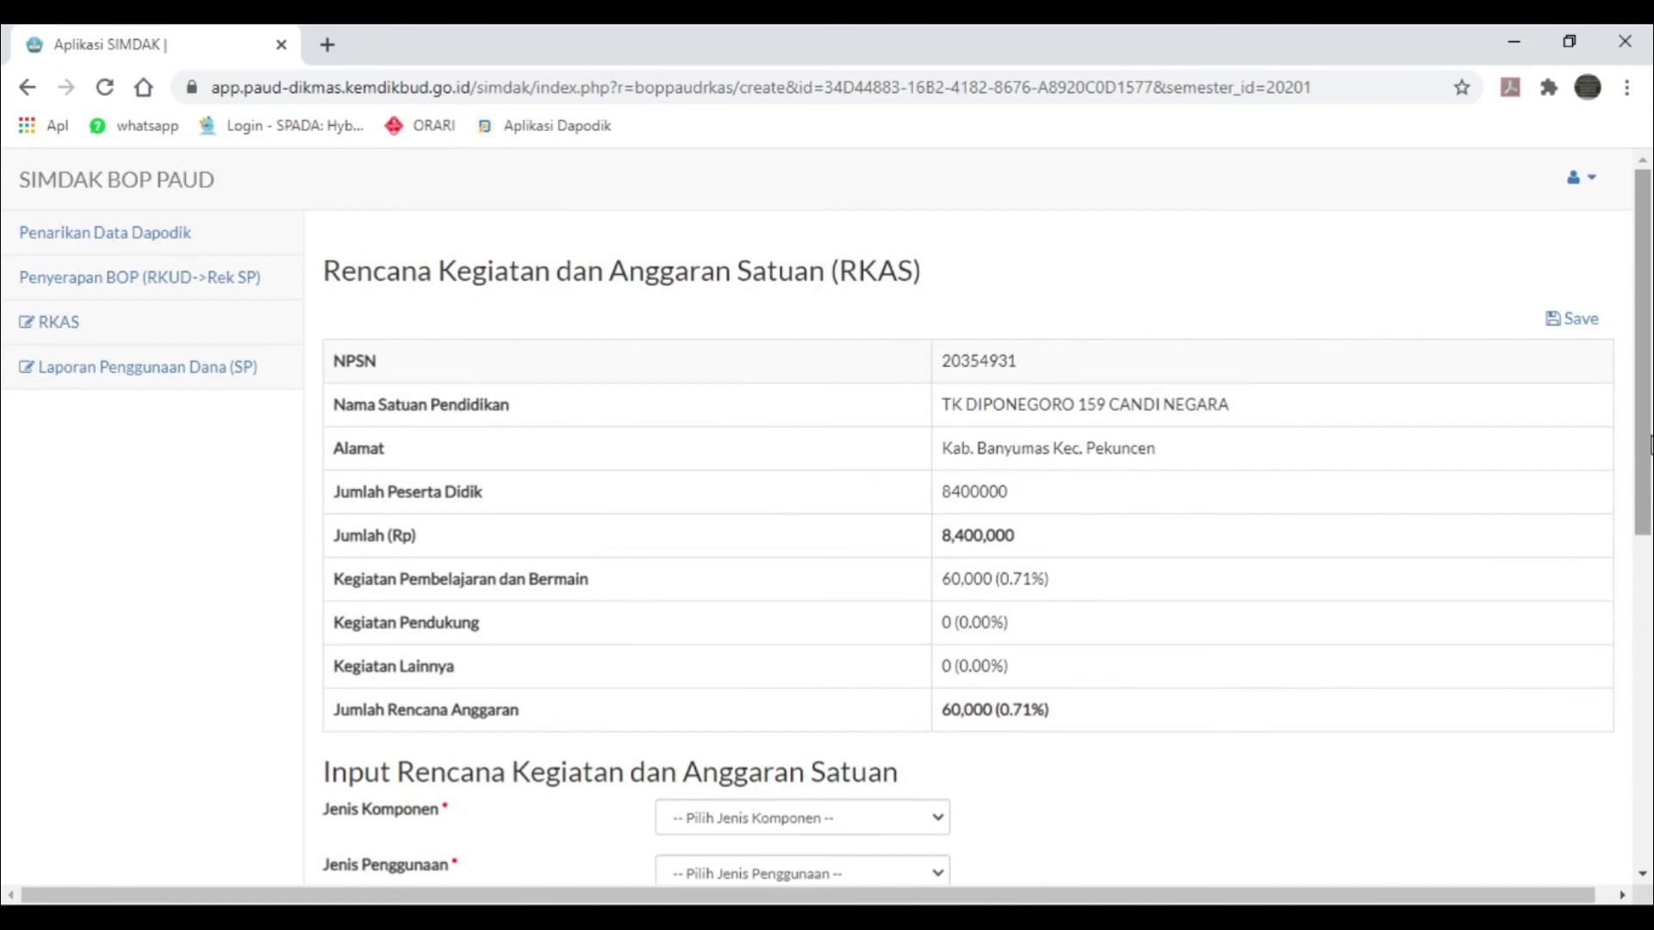
- Review the saved entry in the List Data Input table and the budget summary, and return to the RKAS overview
left_click_drag(1649, 443, 1649, 780)
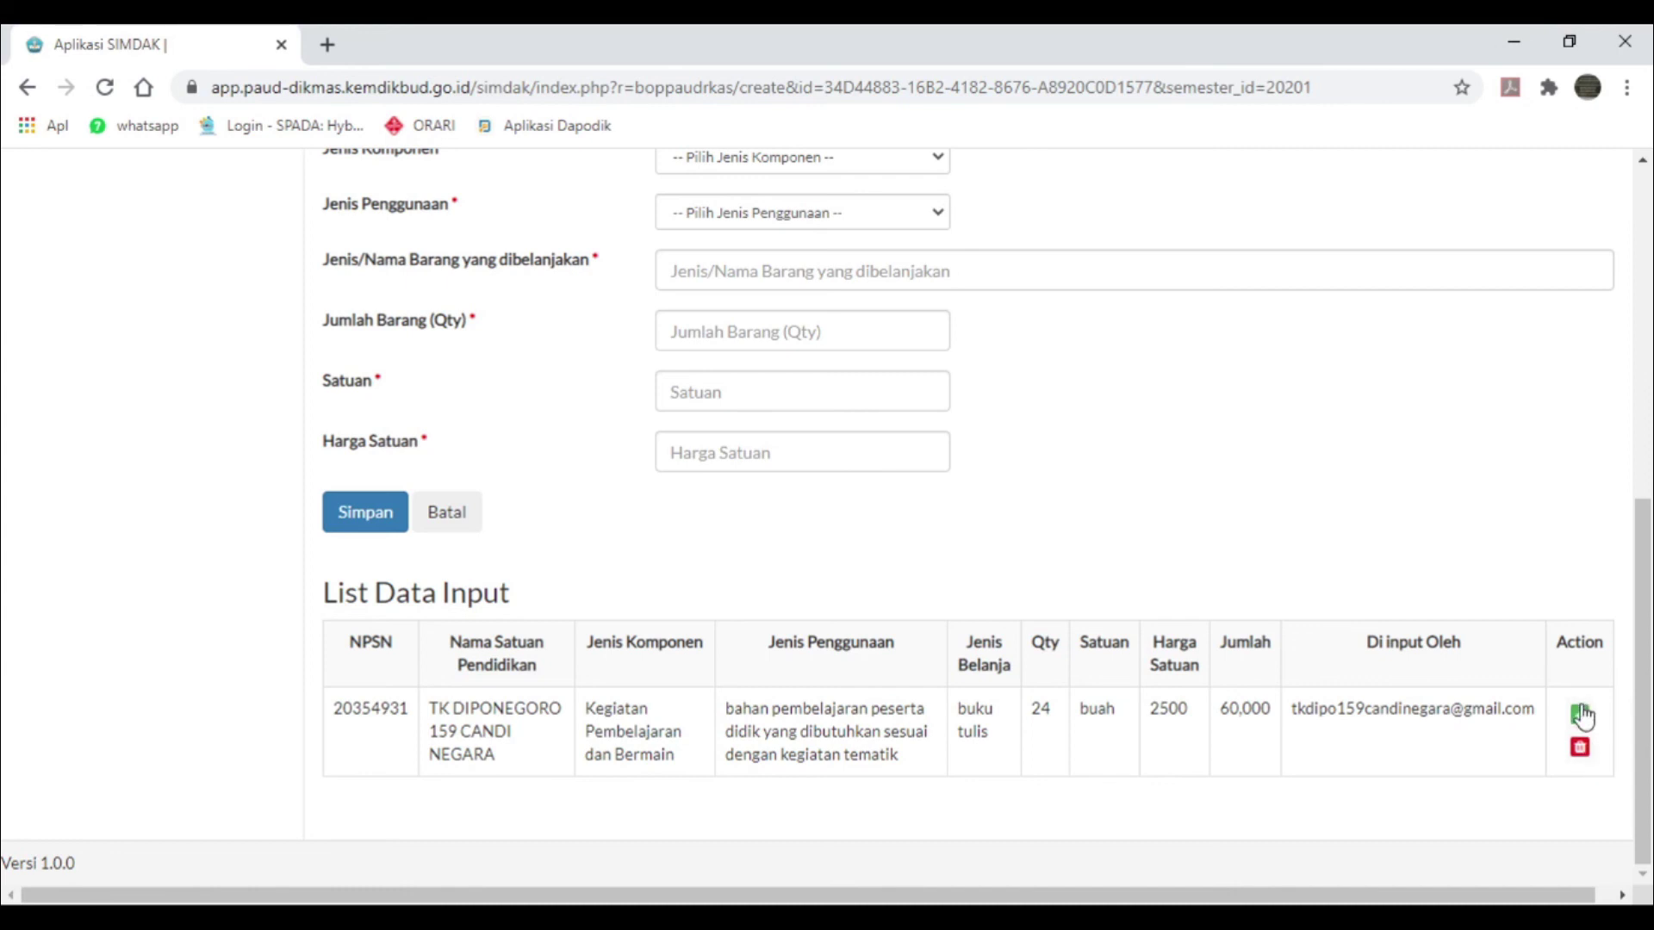
left_click_drag(1650, 642, 1650, 274)
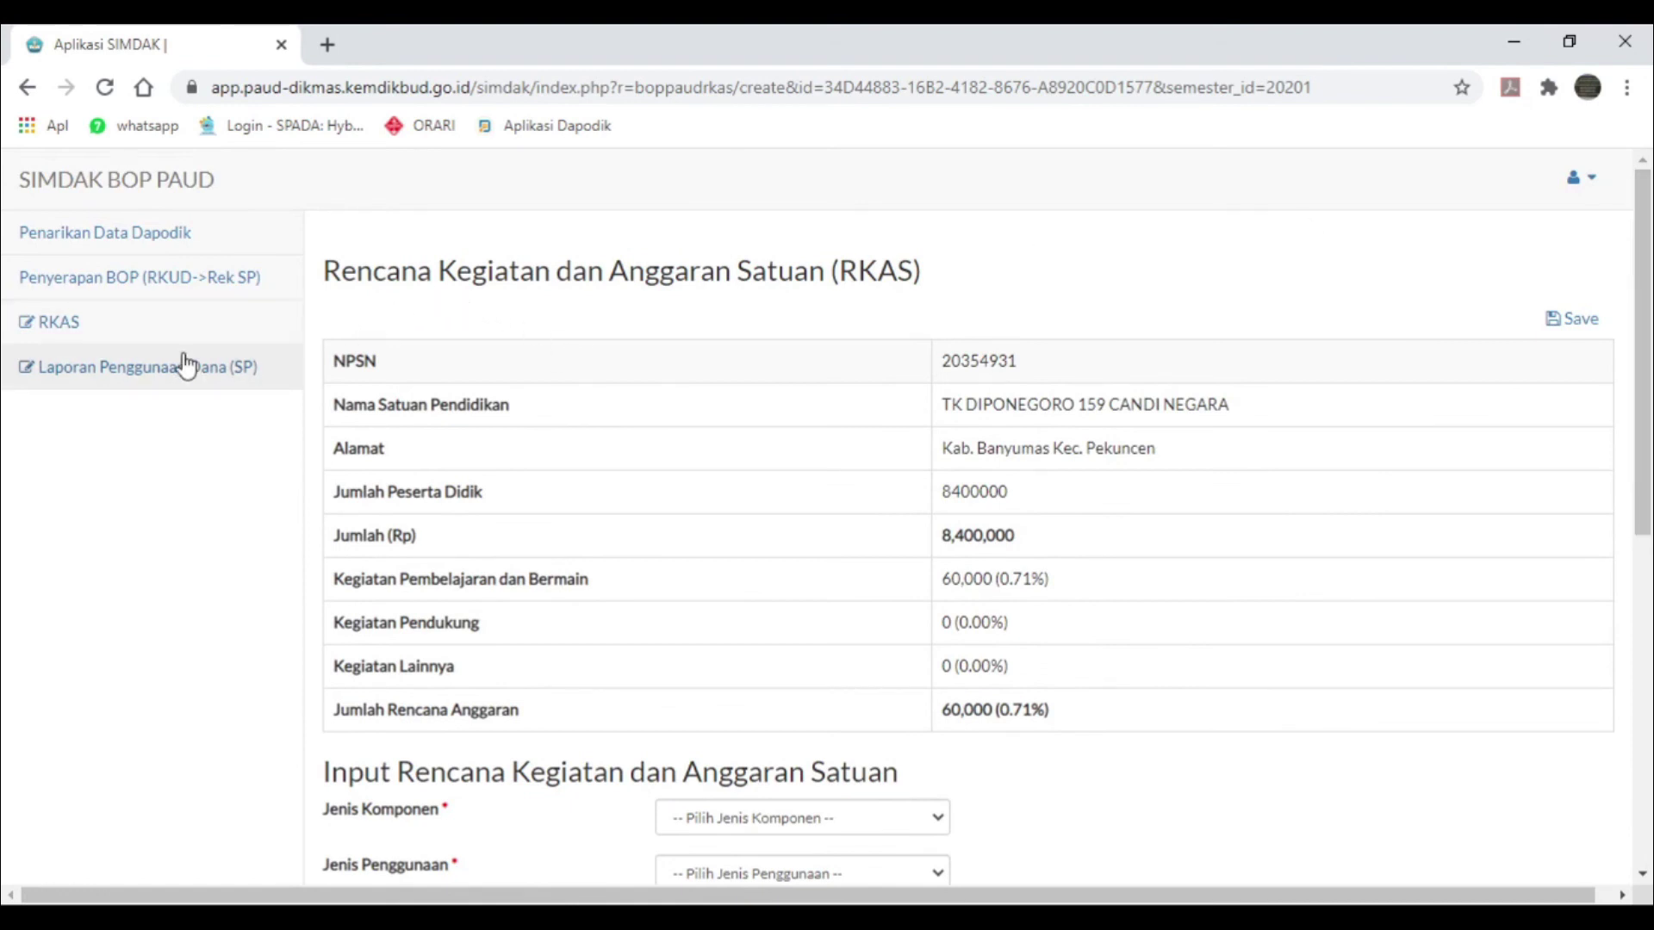
left_click(47, 324)
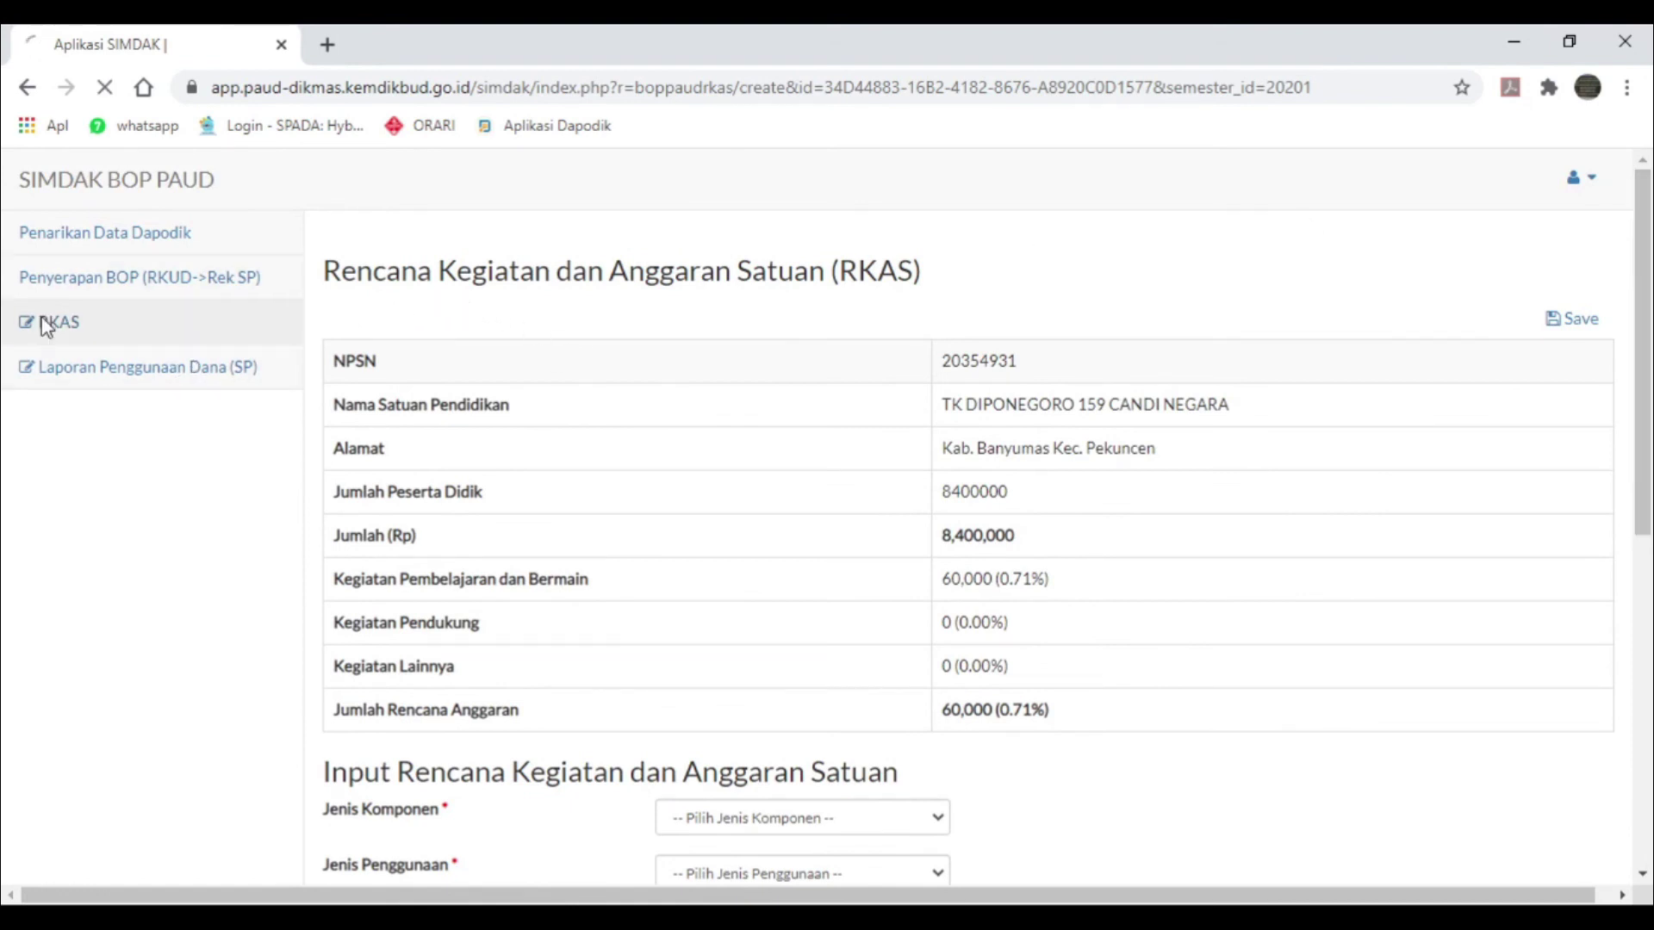